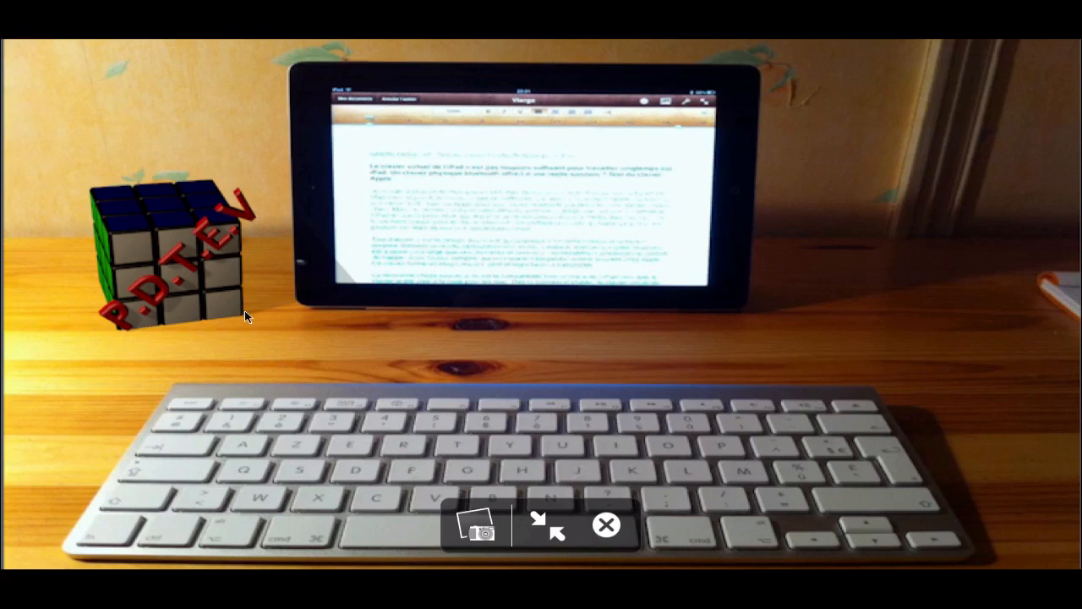
Step: Close the full-screen preview of the composited desk image and switch to CINEMA 4D
{"action": "left_click", "coordinate": [547, 525]}
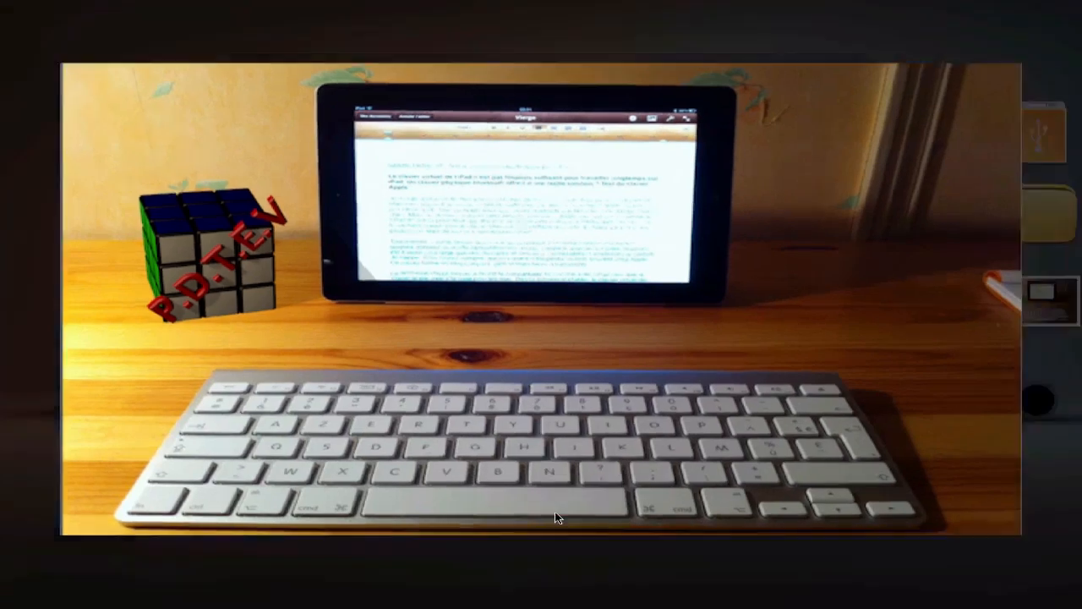
{"action": "left_click", "coordinate": [226, 60]}
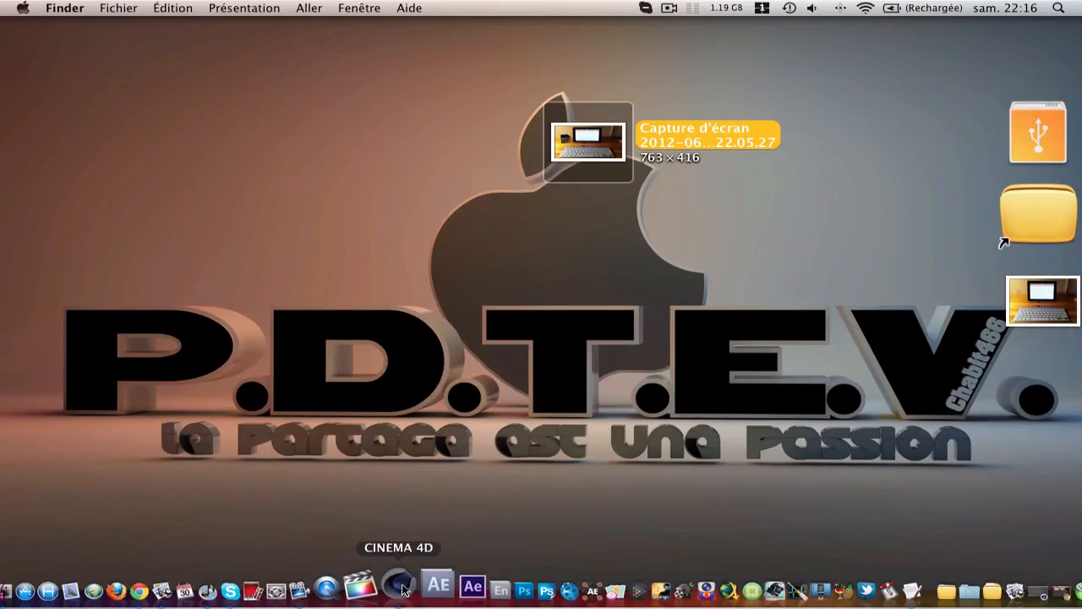
{"action": "left_click", "coordinate": [386, 592]}
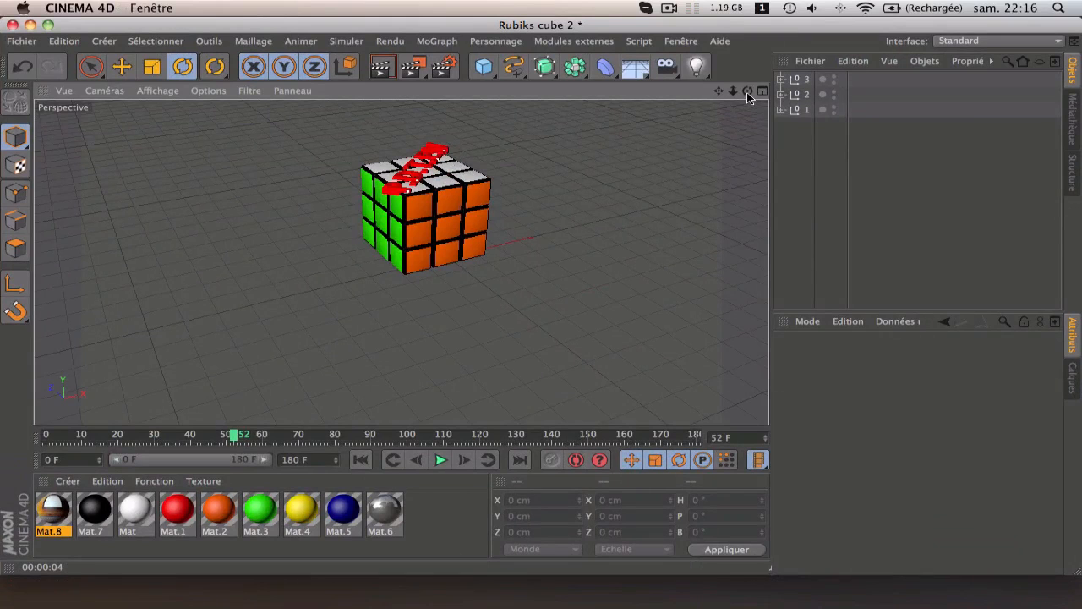
Step: Add an Arrière plan object to the Rubik's cube scene
{"action": "left_click_drag", "start_coordinate": [747, 92], "coordinate": [400, 262]}
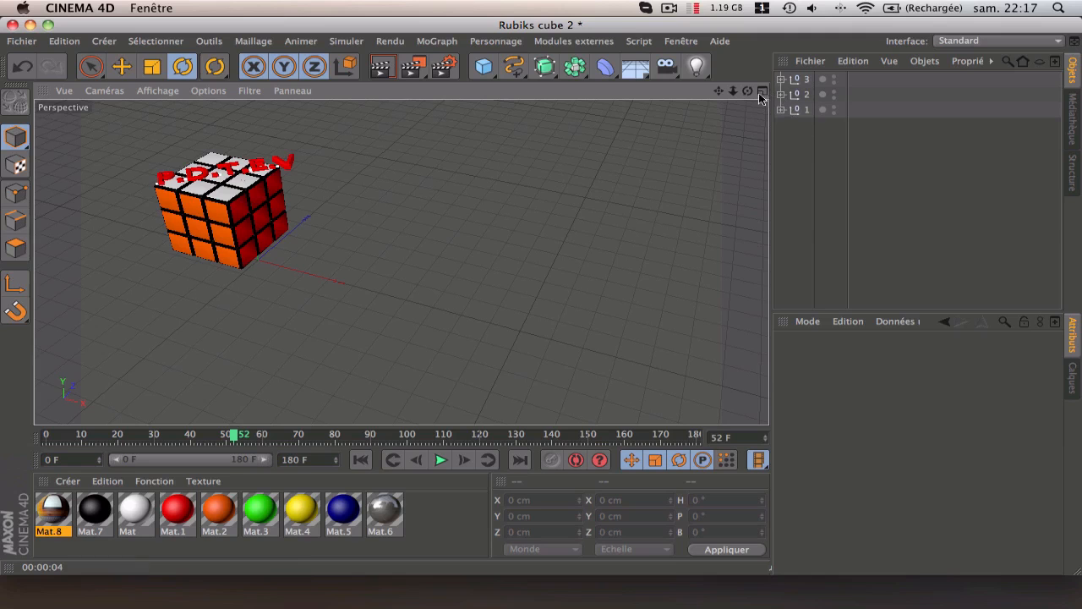
{"action": "mouse_move", "coordinate": [747, 91]}
{"action": "left_mouse_down"}
{"action": "mouse_move", "coordinate": [739, 93]}
{"action": "mouse_move", "coordinate": [749, 91]}
{"action": "left_mouse_up"}
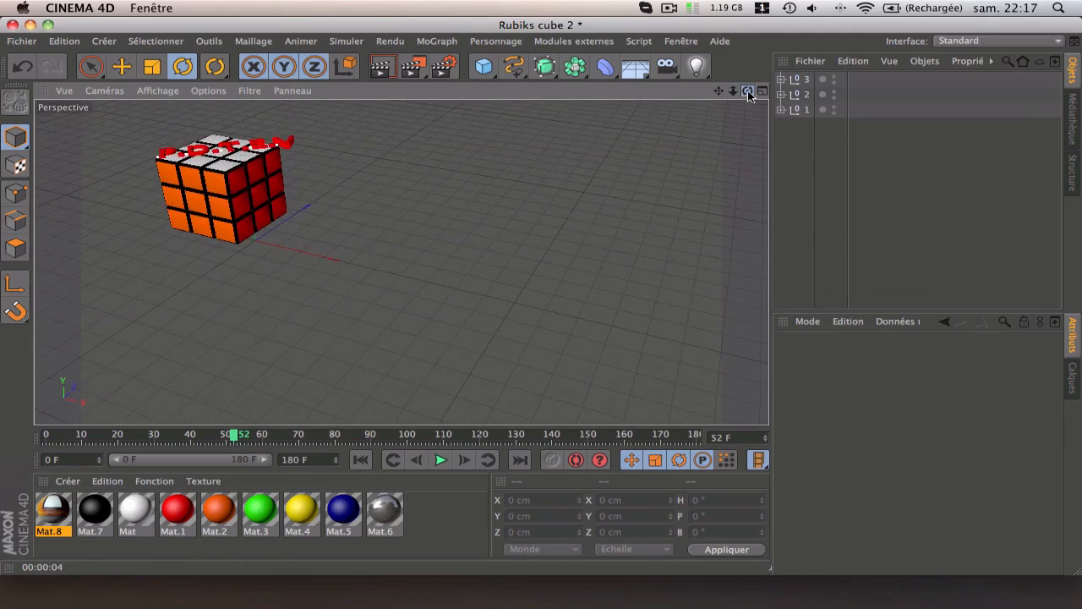
{"action": "left_click", "coordinate": [635, 71]}
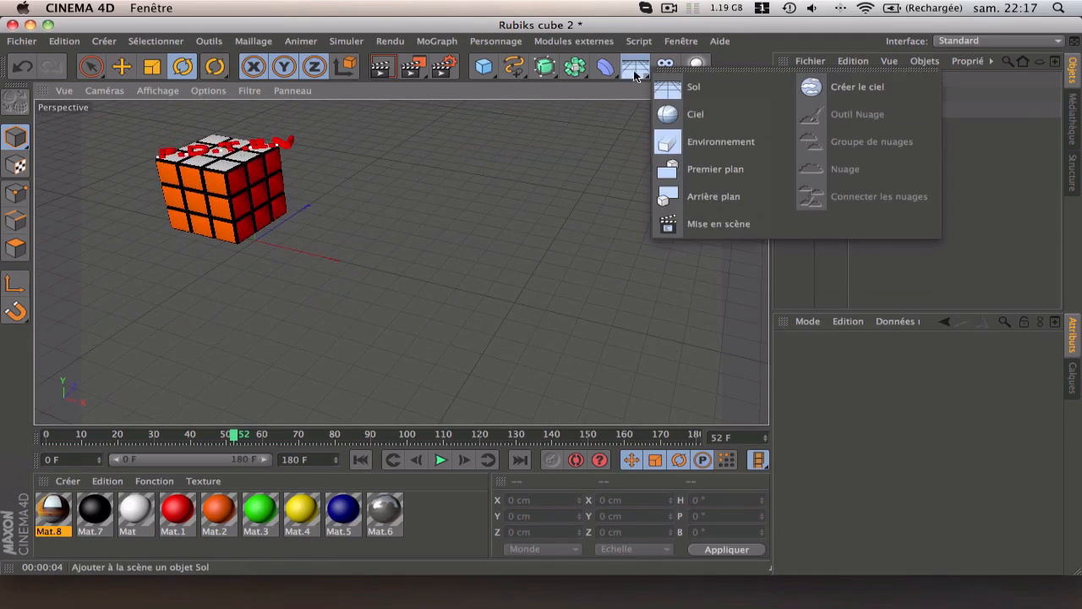
{"action": "left_click", "coordinate": [704, 196]}
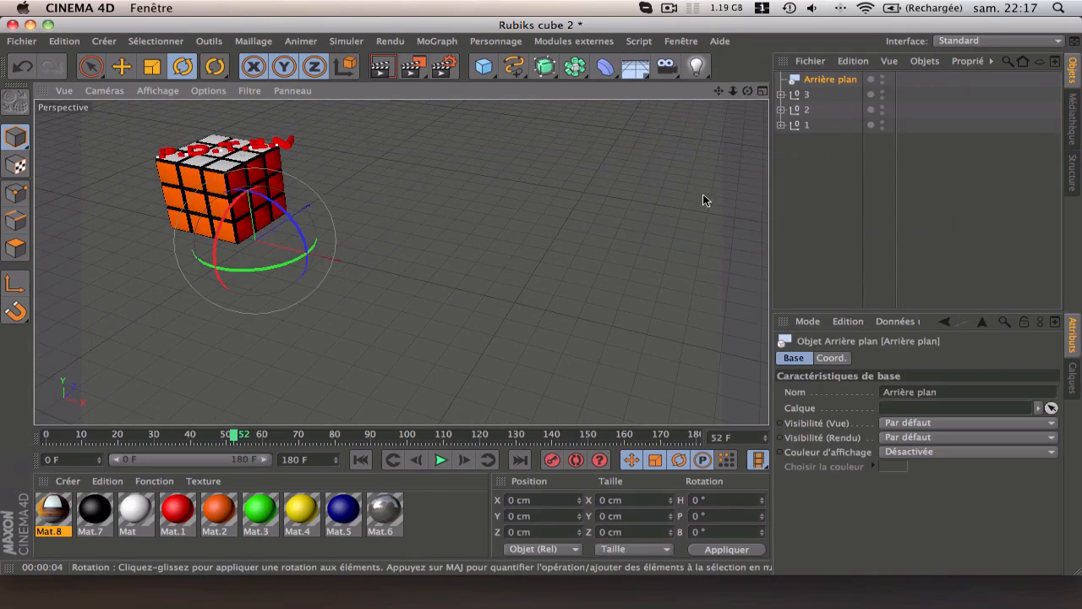
Step: Create a material with photo-1.jpeg as its Couleur texture, without copying the image into the project, and apply it to the Arrière plan object
{"action": "double_click", "coordinate": [434, 507]}
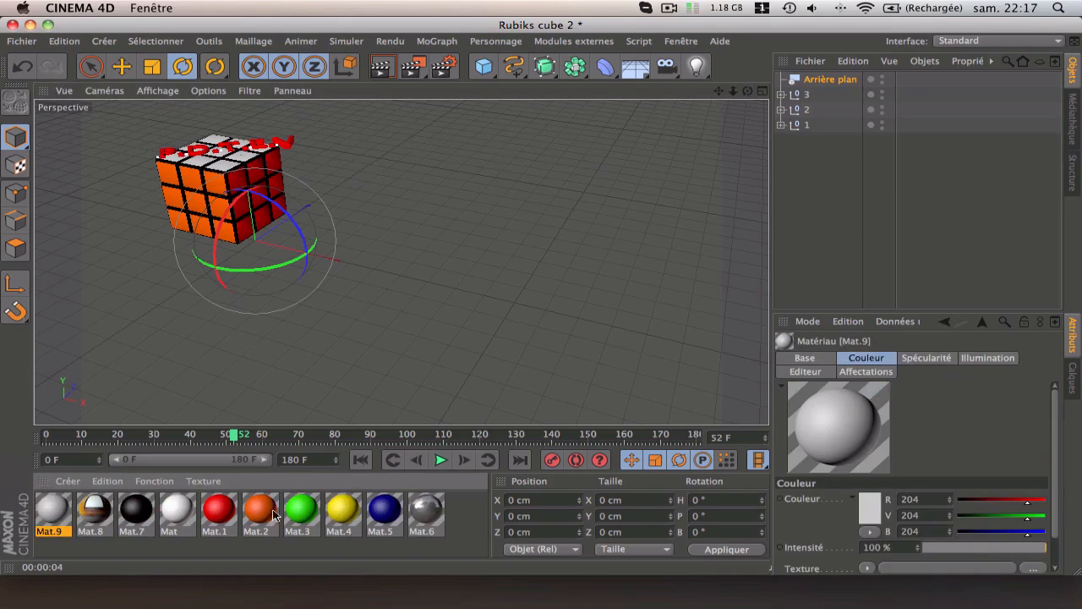
{"action": "double_click", "coordinate": [64, 508]}
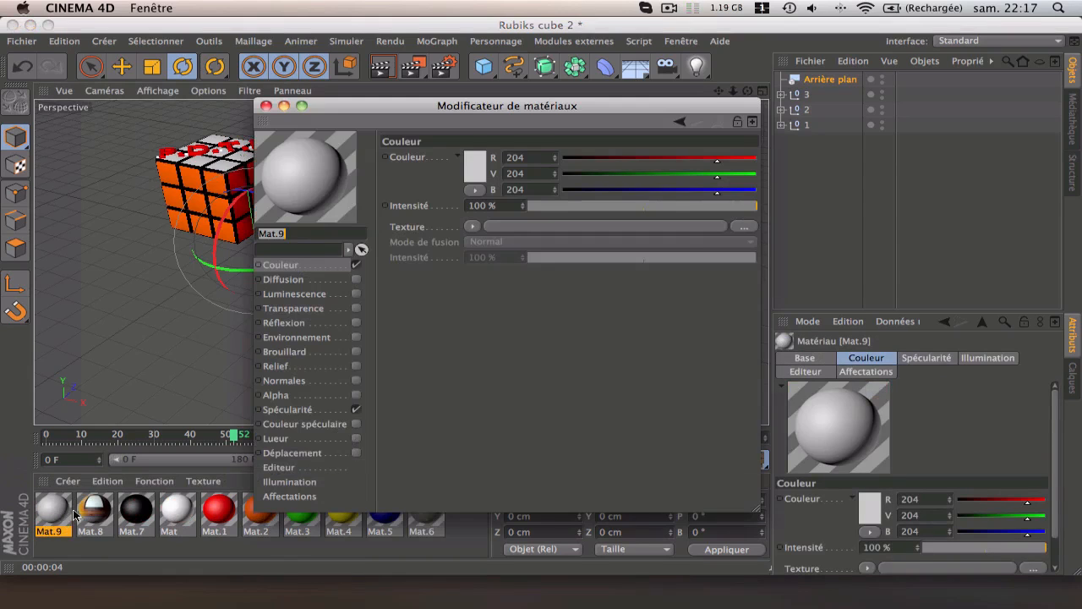
{"action": "left_click", "coordinate": [305, 269]}
{"action": "left_click", "coordinate": [743, 230]}
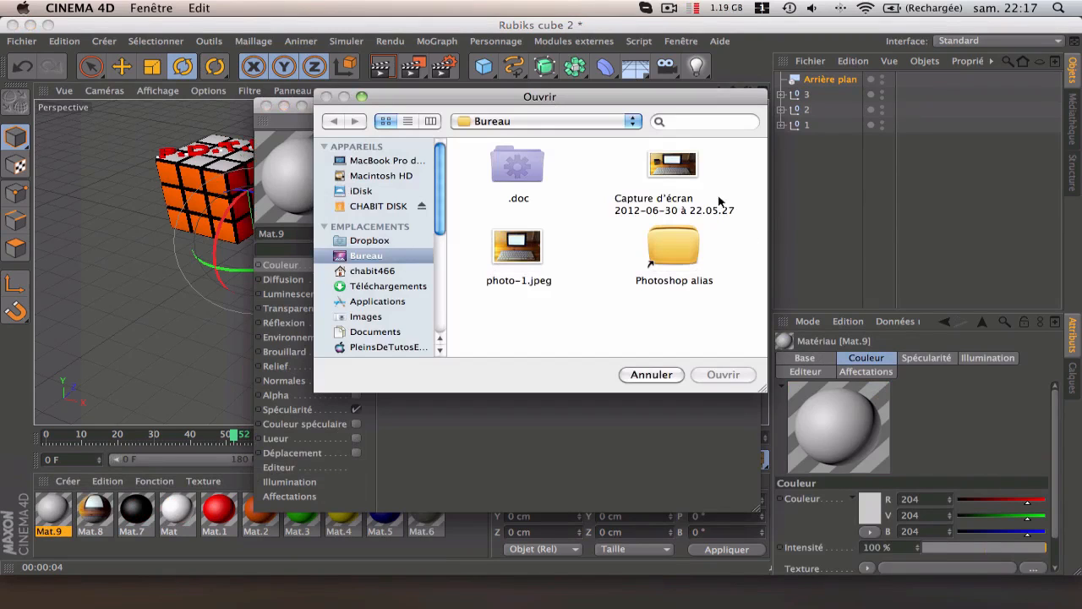
{"action": "left_click", "coordinate": [513, 250]}
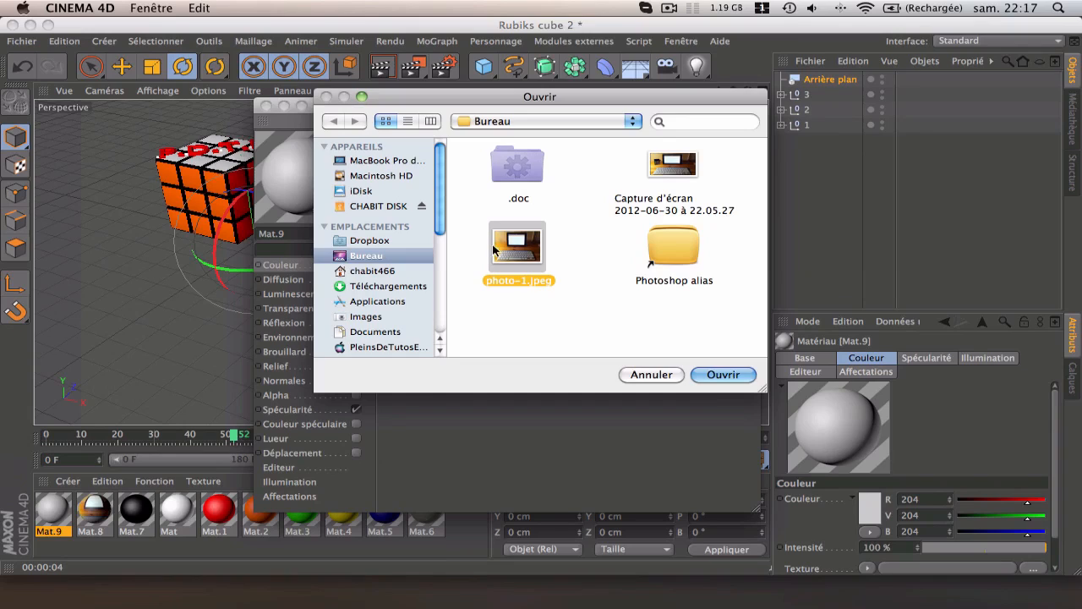
{"action": "left_click", "coordinate": [717, 378]}
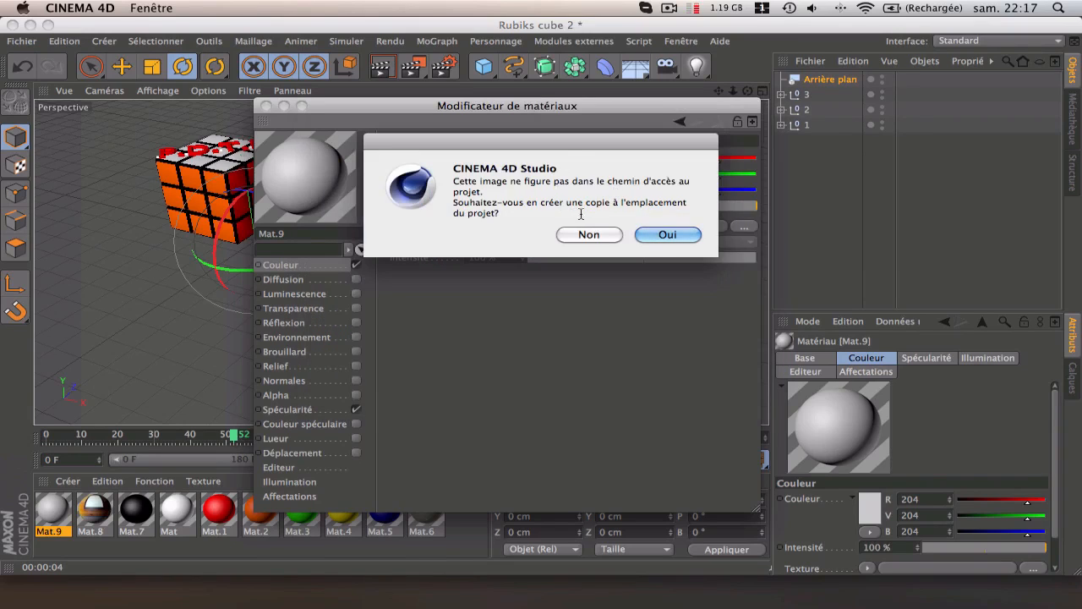
{"action": "left_click", "coordinate": [589, 235]}
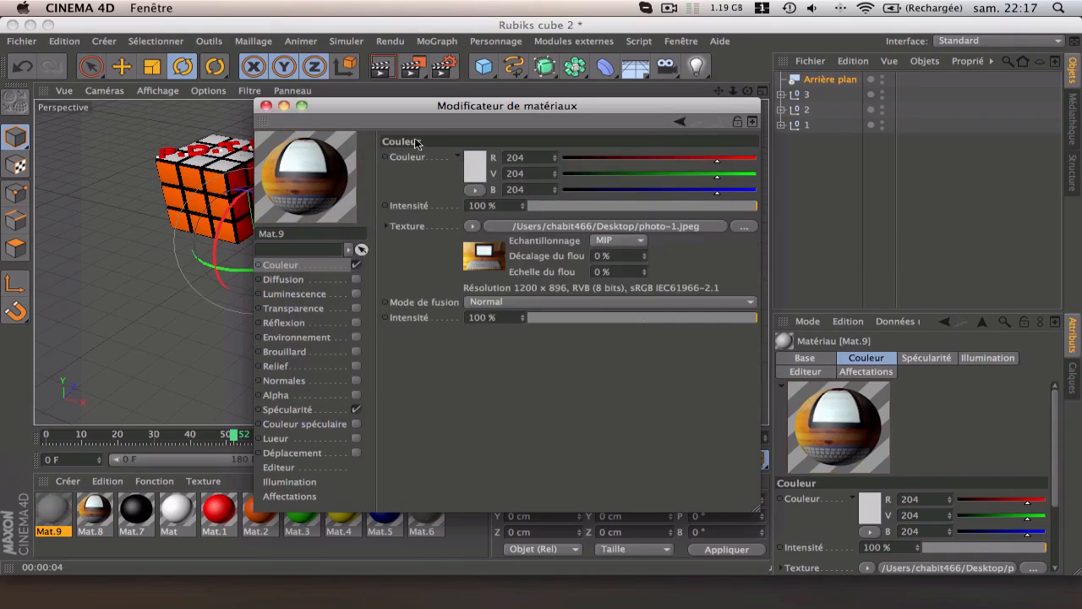
{"action": "left_click", "coordinate": [266, 106]}
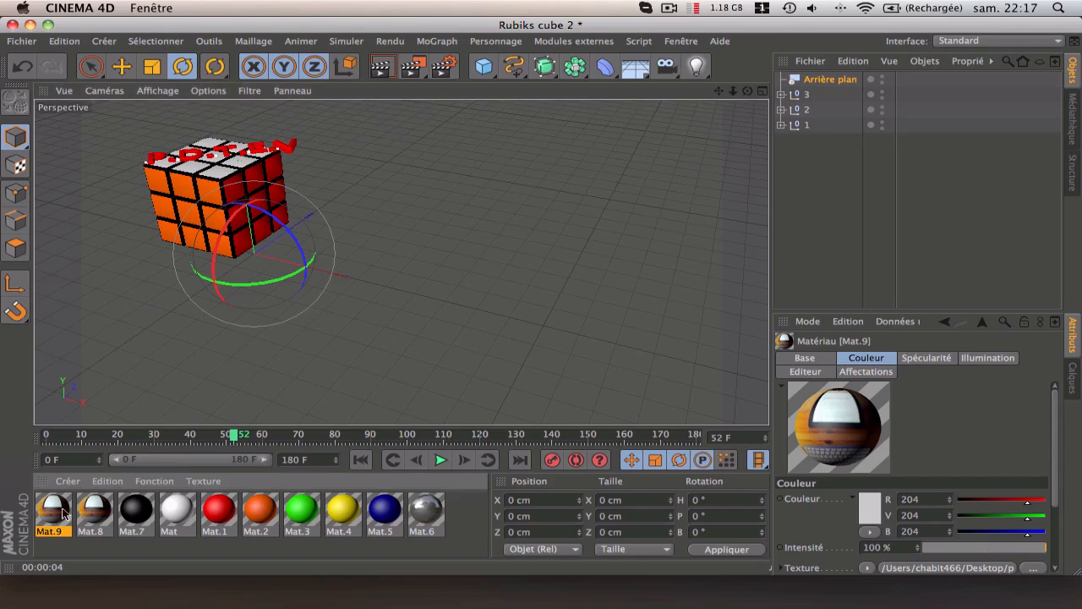
{"action": "left_click_drag", "start_coordinate": [65, 513], "coordinate": [831, 80]}
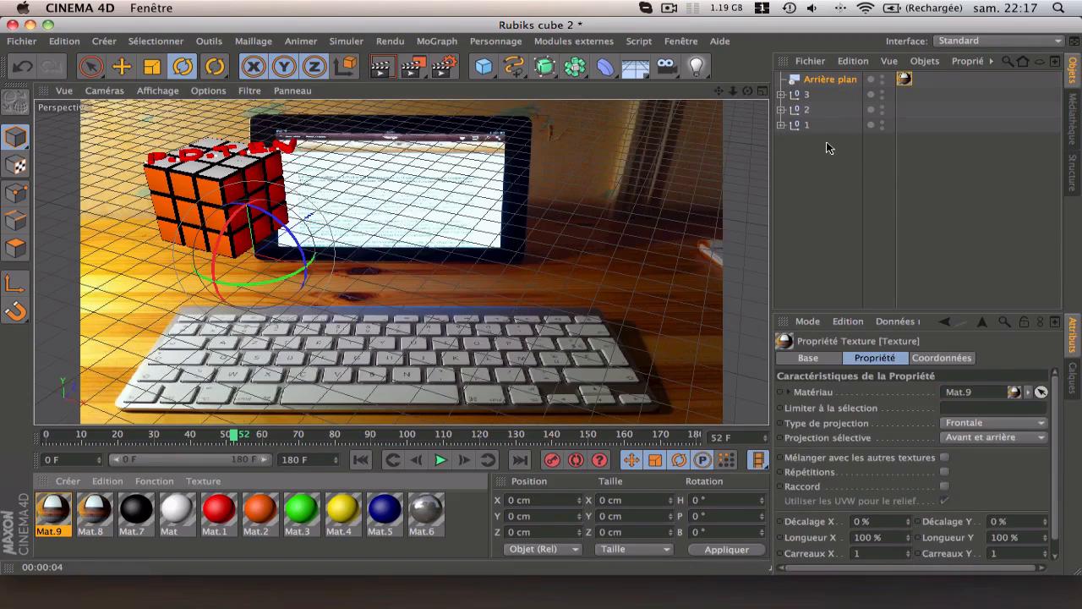
Step: Move cube groups 3, 2 and 1 together to about X -381, Y -15 cm and rotate them to about H 355°, P 83°, B 69°
{"action": "left_click_drag", "start_coordinate": [827, 148], "coordinate": [795, 88]}
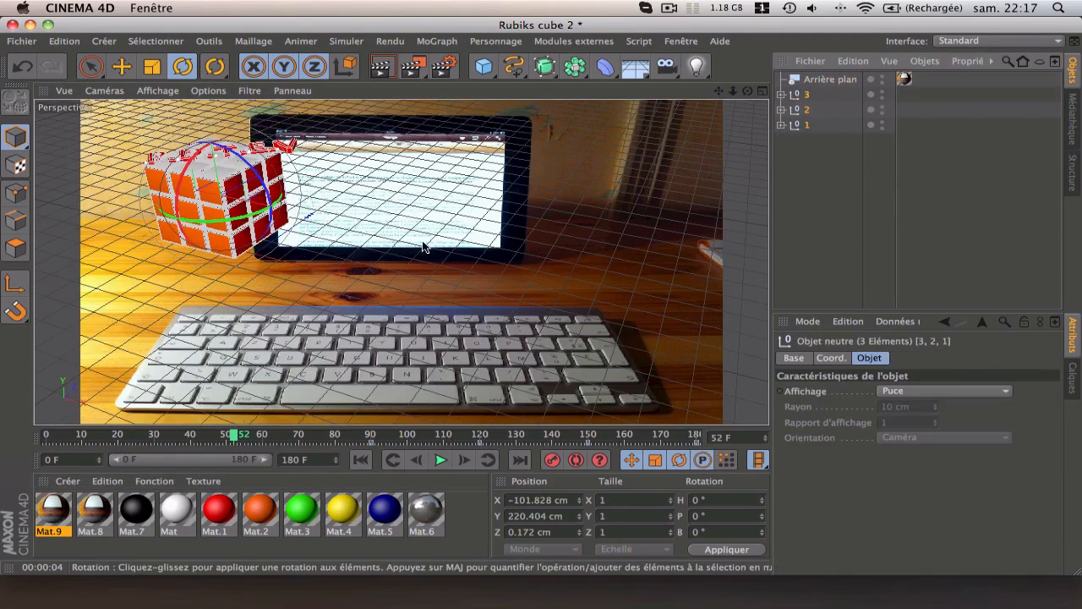
{"action": "key", "text": "e"}
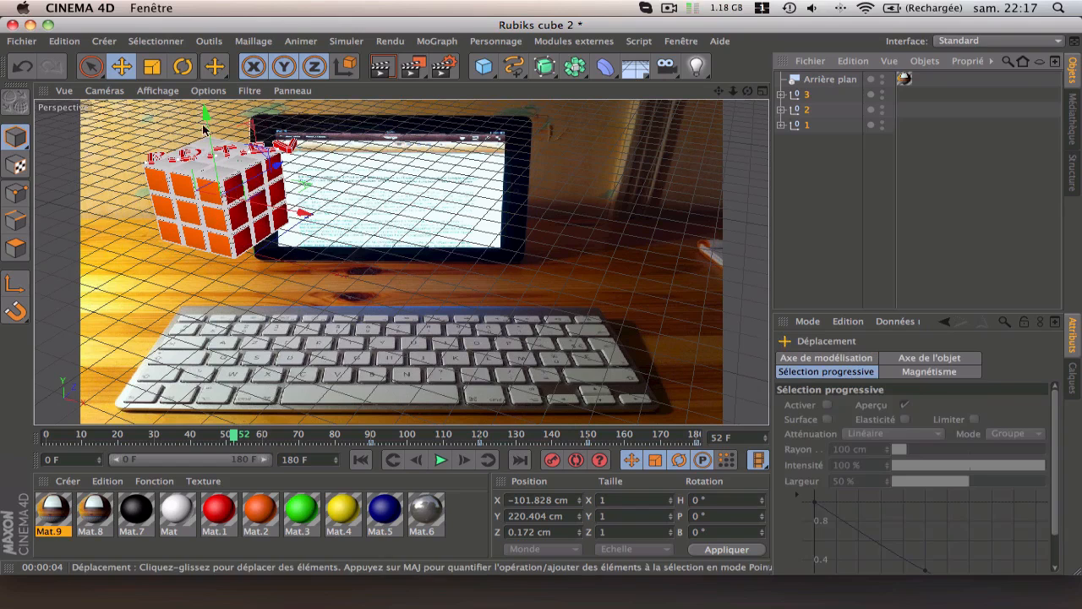
{"action": "left_click_drag", "start_coordinate": [205, 127], "coordinate": [239, 255]}
{"action": "left_click_drag", "start_coordinate": [147, 158], "coordinate": [173, 212]}
{"action": "left_click", "coordinate": [181, 66]}
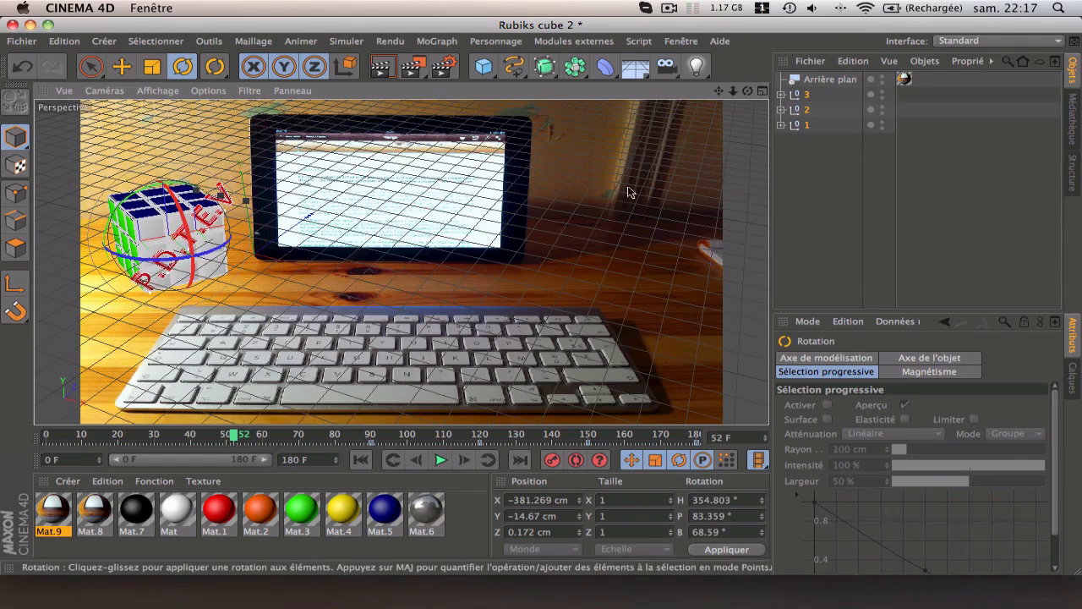
Step: Shift the three cube groups together to about X -470, Y -19, Z 45 cm, beside the tablet on the desk
{"action": "left_click", "coordinate": [816, 173]}
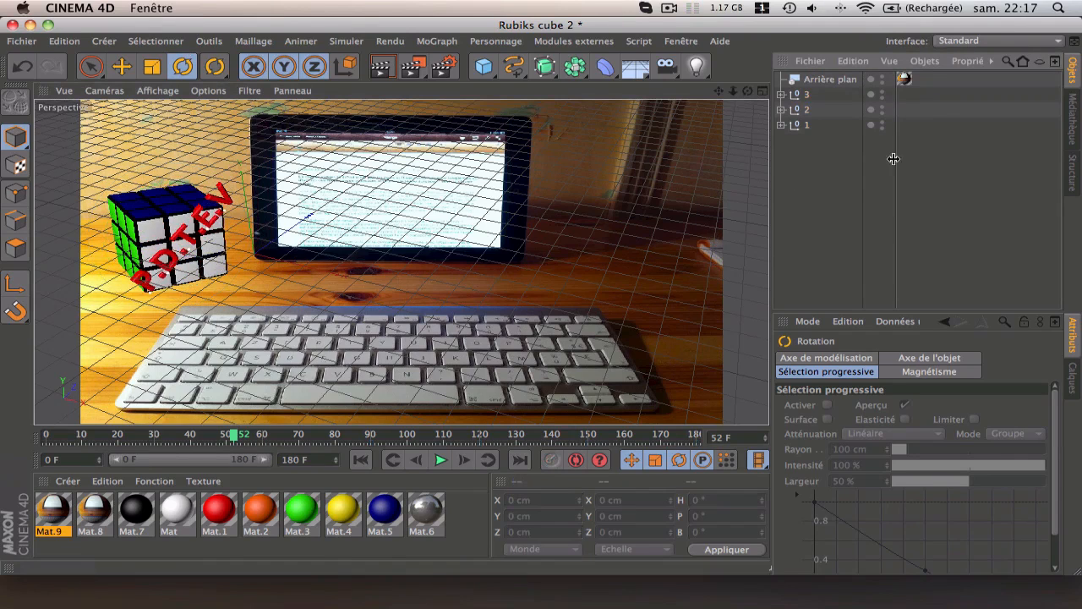
{"action": "left_click_drag", "start_coordinate": [854, 159], "coordinate": [797, 89]}
{"action": "left_click", "coordinate": [123, 71]}
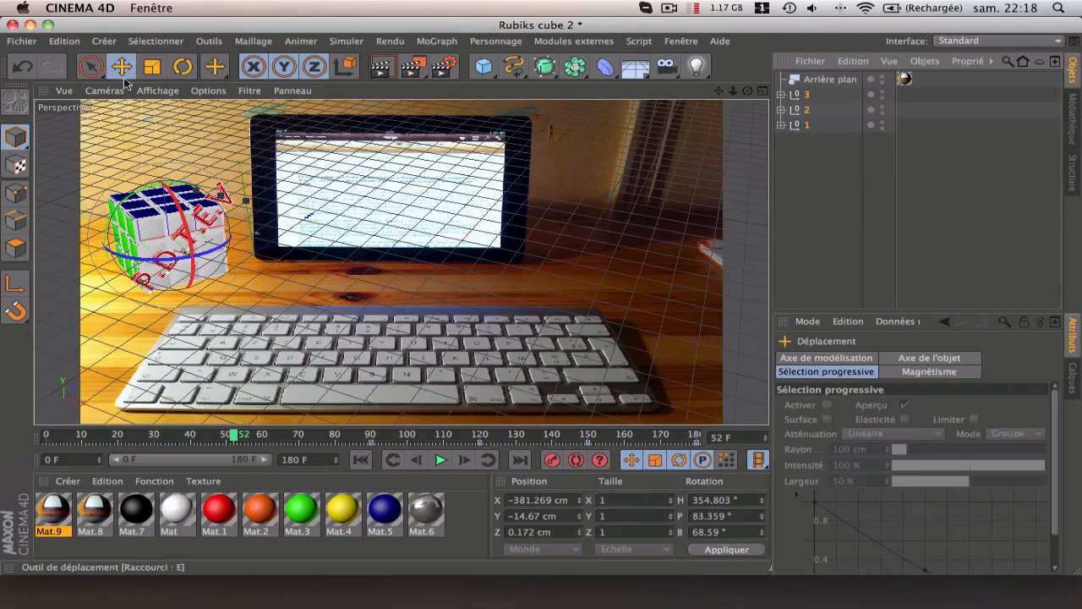
{"action": "left_click_drag", "start_coordinate": [173, 241], "coordinate": [161, 228]}
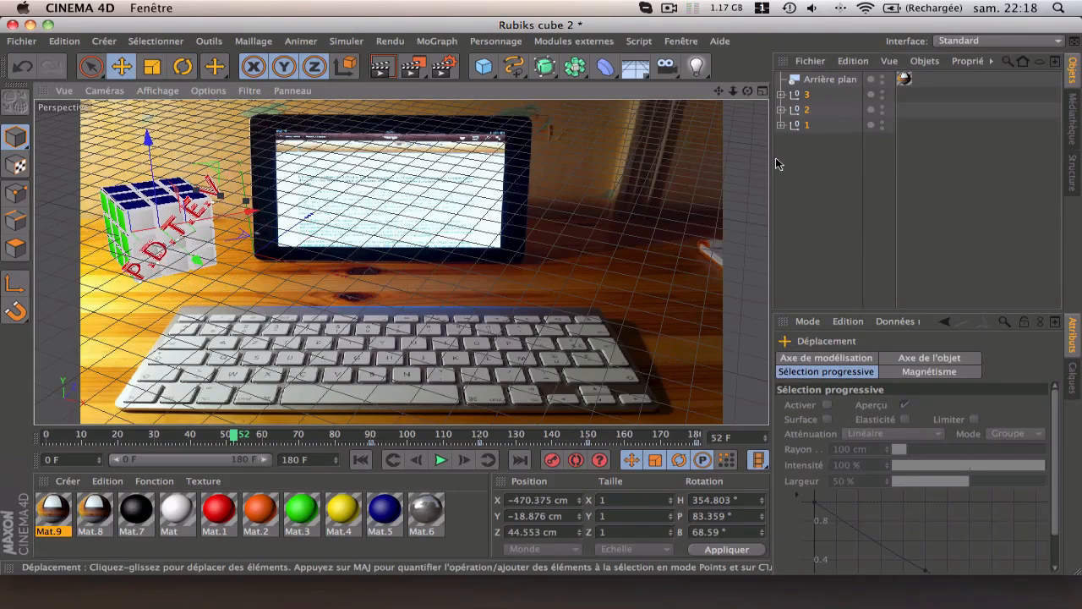
{"action": "left_click", "coordinate": [807, 160]}
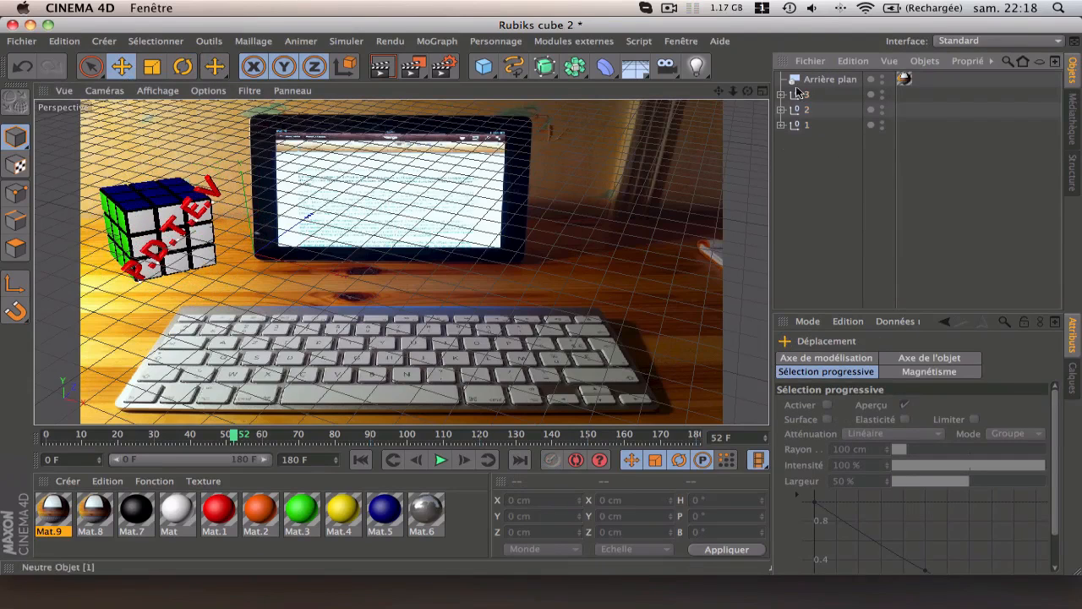
Step: Add an Omni light and place it above and in front of the cube at about X -443, Y 349, Z -487 cm
{"action": "left_click", "coordinate": [697, 67]}
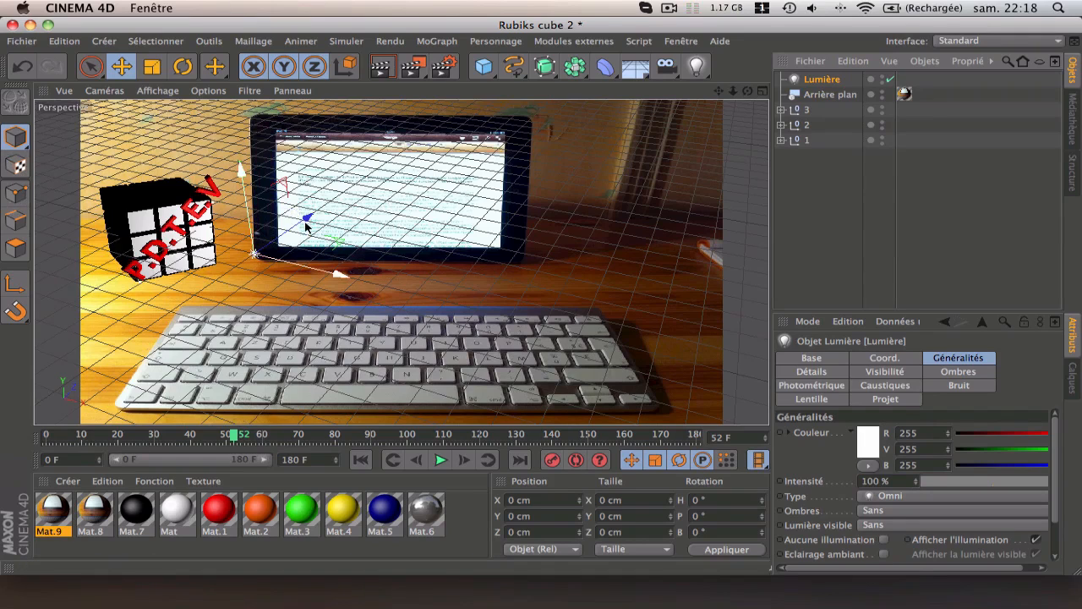
{"action": "left_click_drag", "start_coordinate": [308, 221], "coordinate": [102, 171]}
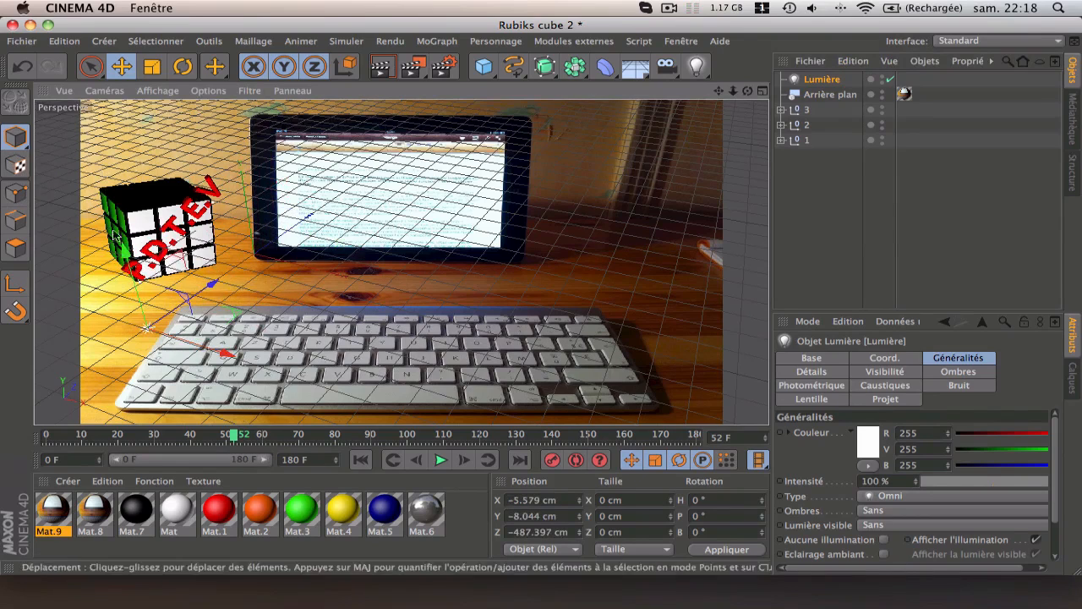
{"action": "left_click_drag", "start_coordinate": [128, 254], "coordinate": [97, 151]}
{"action": "left_click_drag", "start_coordinate": [178, 223], "coordinate": [67, 244]}
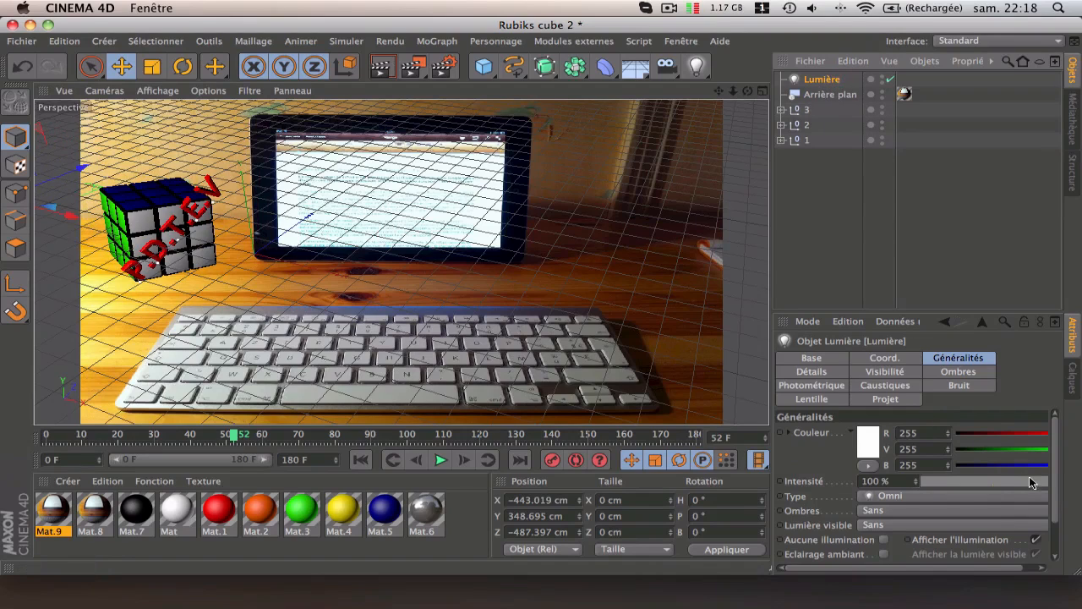
Step: Set the light's intensity to 75% and its shadows to Adaptatives with a density of 60%
{"action": "left_click_drag", "start_coordinate": [1035, 484], "coordinate": [1041, 483]}
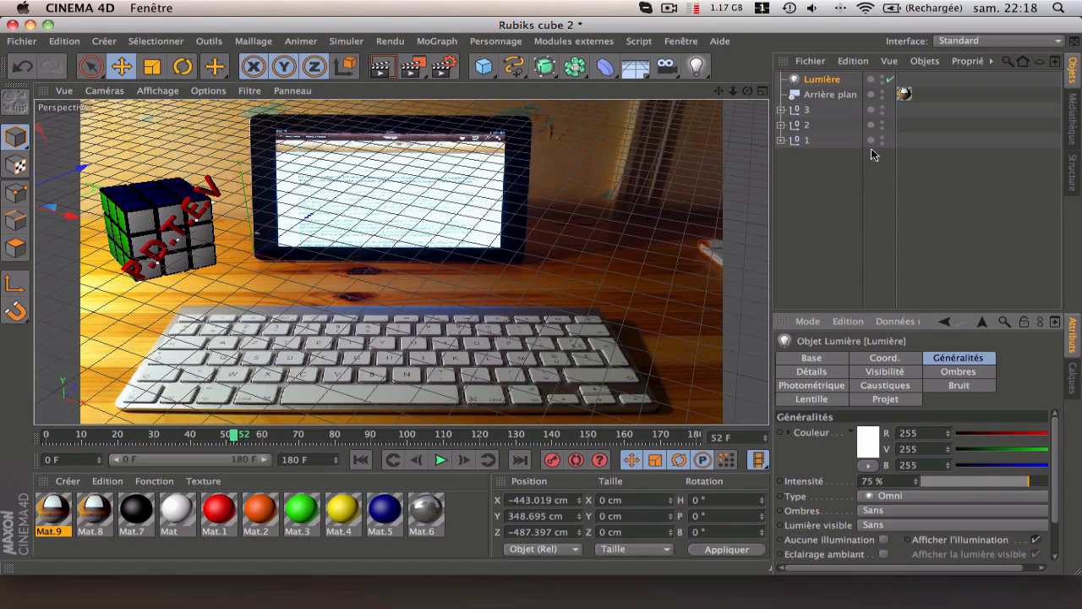
{"action": "left_click", "coordinate": [957, 372]}
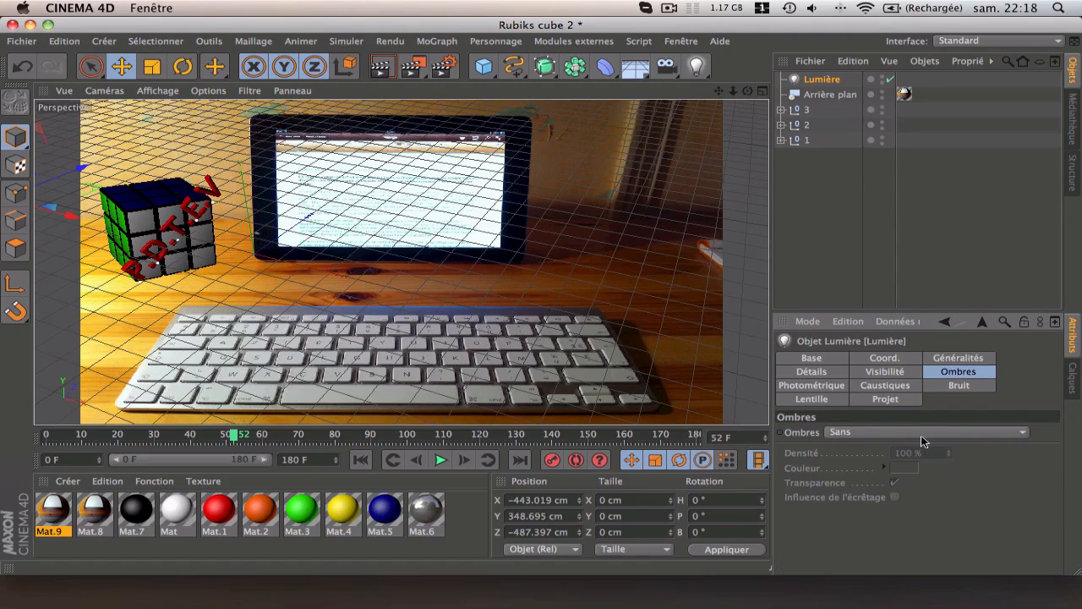
{"action": "left_click", "coordinate": [926, 432]}
{"action": "left_click", "coordinate": [883, 498]}
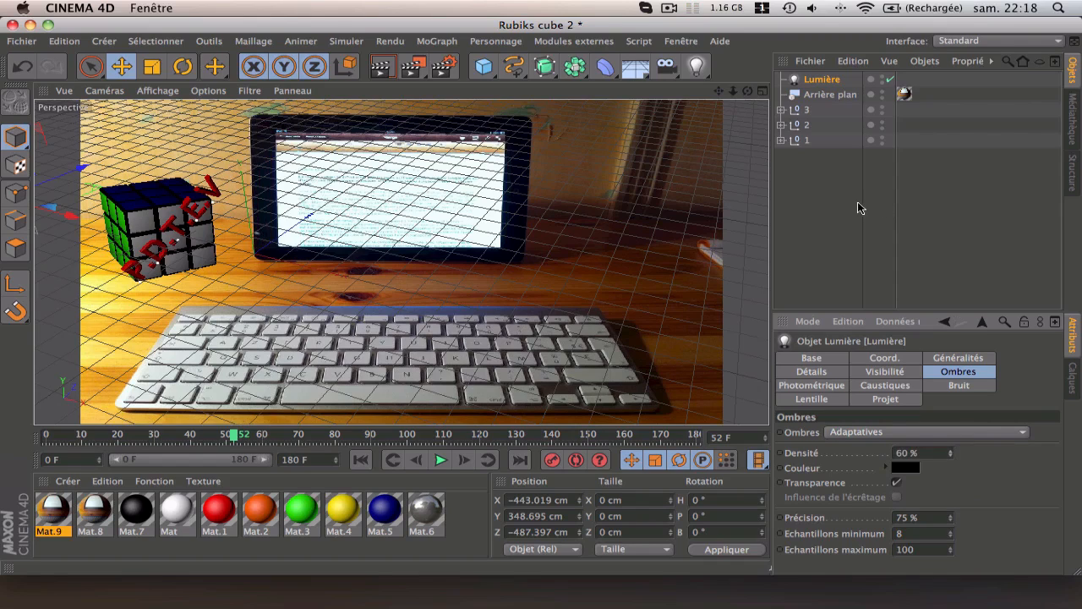
{"action": "left_click", "coordinate": [841, 184]}
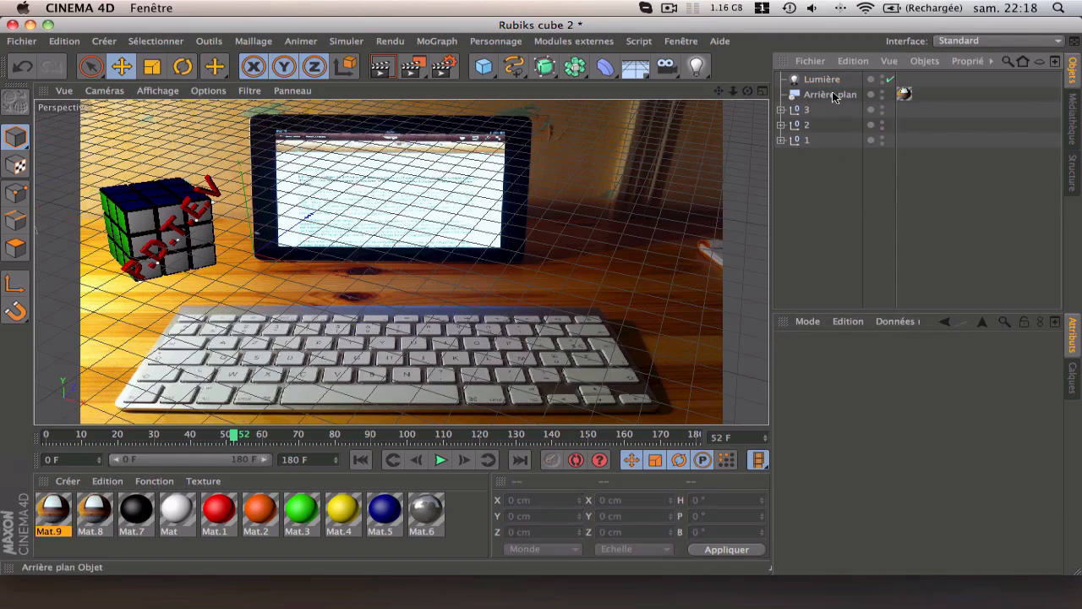
Step: Add a Plan object and scale it uniformly to about 900 × 900 cm
{"action": "left_click", "coordinate": [484, 66]}
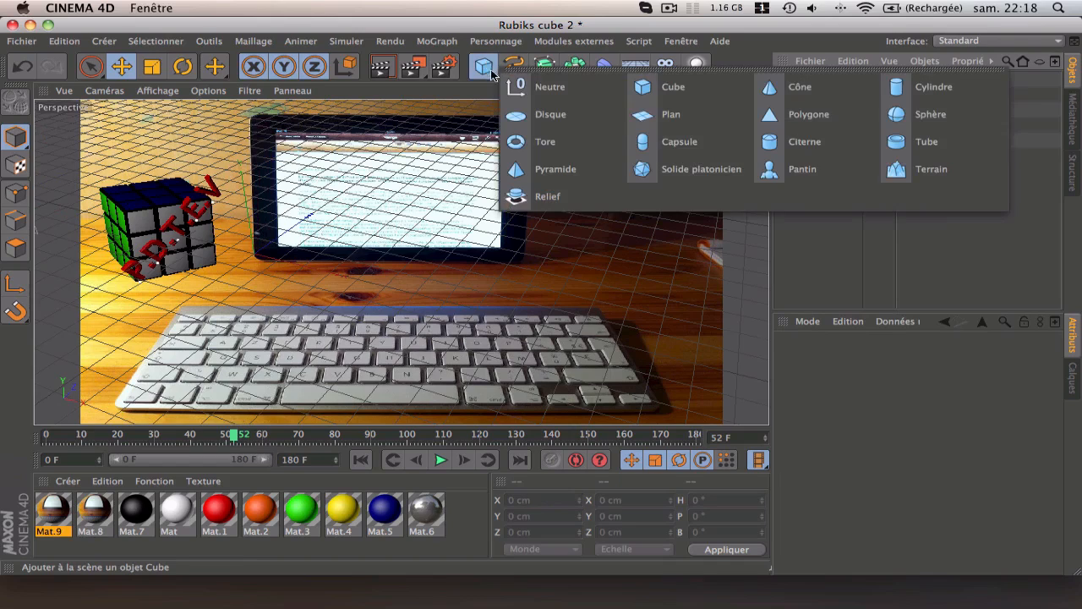
{"action": "left_click", "coordinate": [647, 121]}
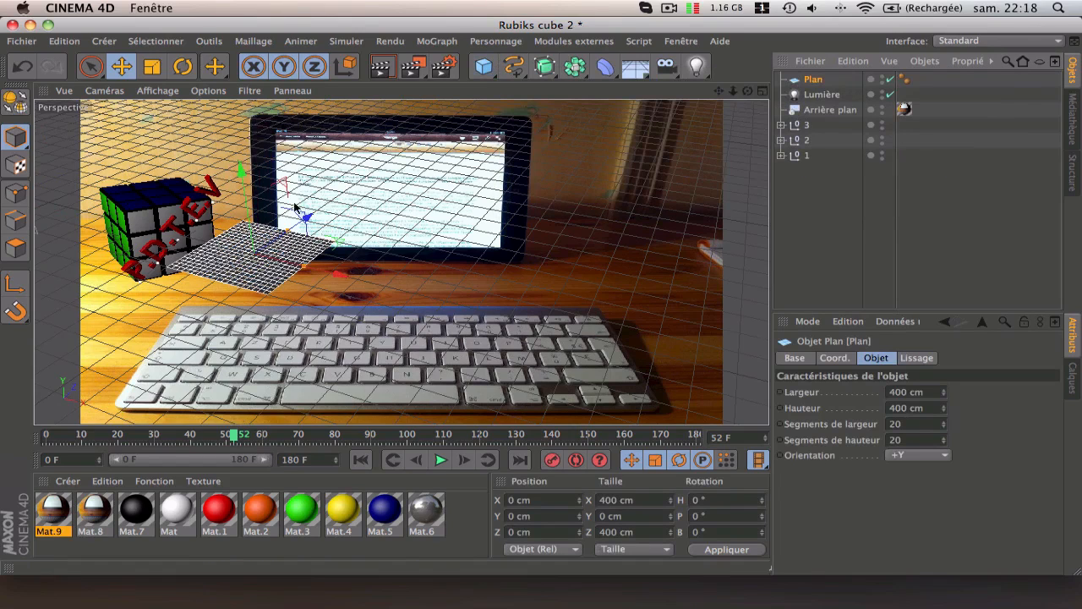
{"action": "left_click", "coordinate": [152, 70]}
{"action": "left_click_drag", "start_coordinate": [283, 216], "coordinate": [418, 138]}
{"action": "left_click_drag", "start_coordinate": [289, 185], "coordinate": [474, 67]}
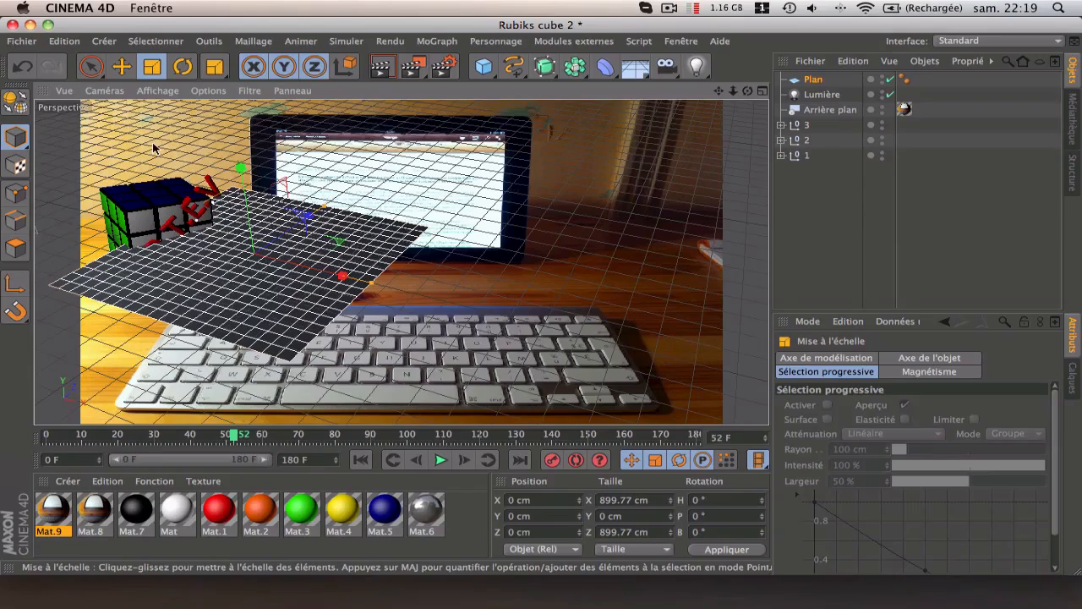
Step: Move the plane beneath the cube to about X -354, Y -138 cm
{"action": "left_click", "coordinate": [121, 66]}
{"action": "left_click_drag", "start_coordinate": [311, 270], "coordinate": [217, 253]}
{"action": "left_click_drag", "start_coordinate": [157, 153], "coordinate": [162, 182]}
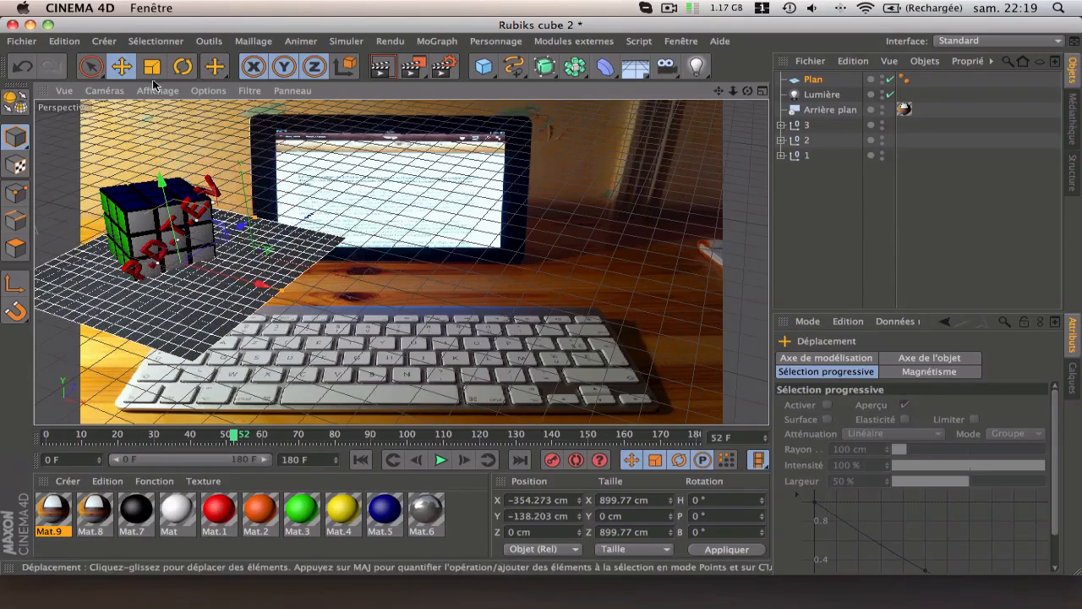
Step: Tilt the plane to a pitch of about -8.7° and move it under the cube to about X -594, Y -191, Z 129 cm
{"action": "left_click", "coordinate": [182, 66]}
{"action": "left_click_drag", "start_coordinate": [150, 236], "coordinate": [178, 203]}
{"action": "key", "text": "e"}
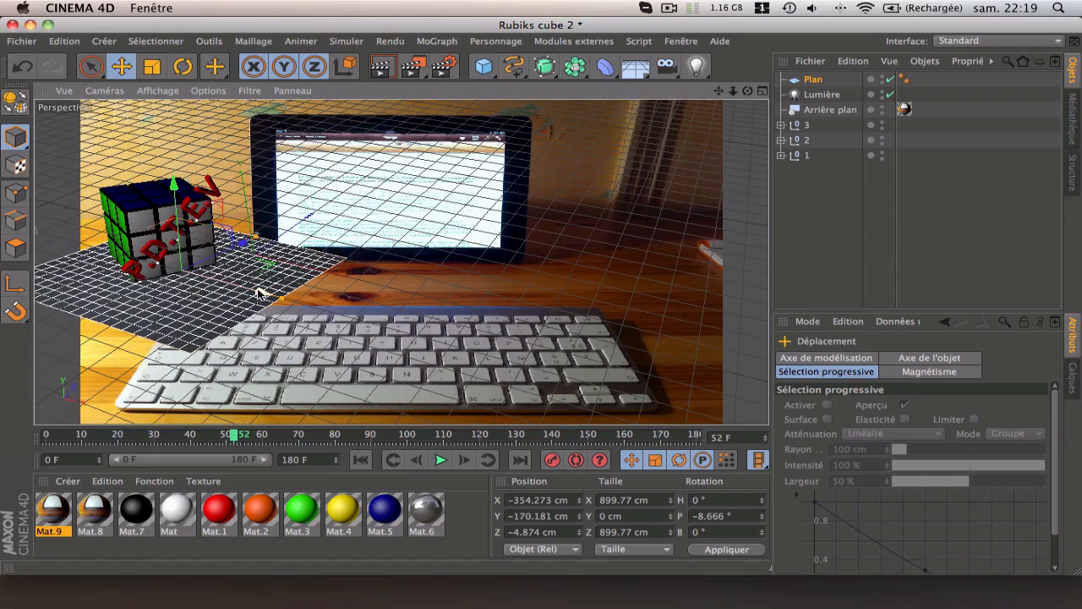
{"action": "left_click_drag", "start_coordinate": [260, 292], "coordinate": [197, 251]}
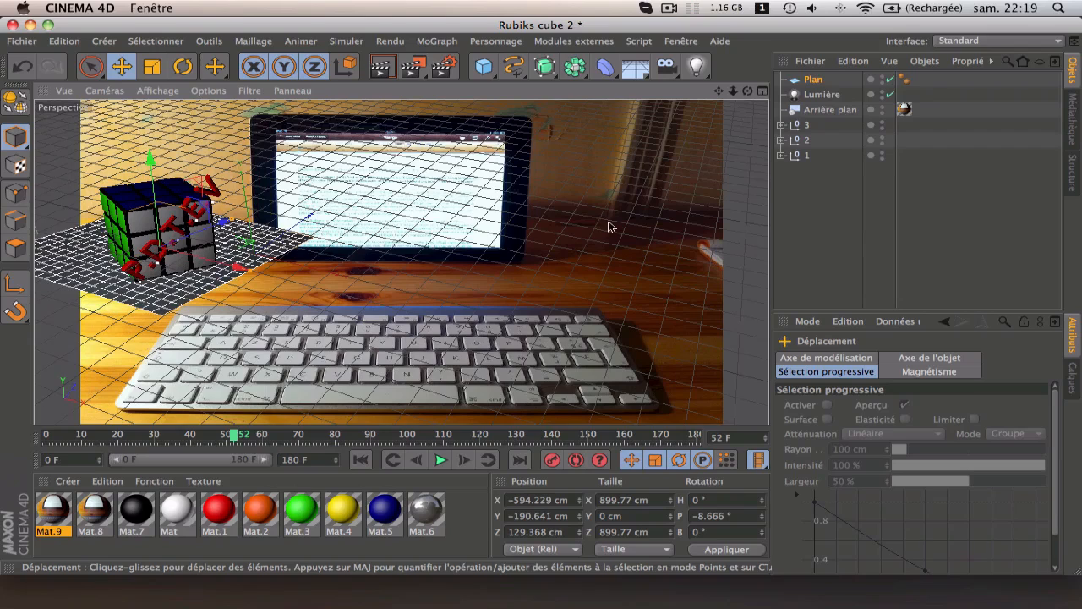
Step: Copy the Arrière plan object's frontally projected Mat.9 texture onto the Plan object
{"action": "left_click", "coordinate": [813, 80]}
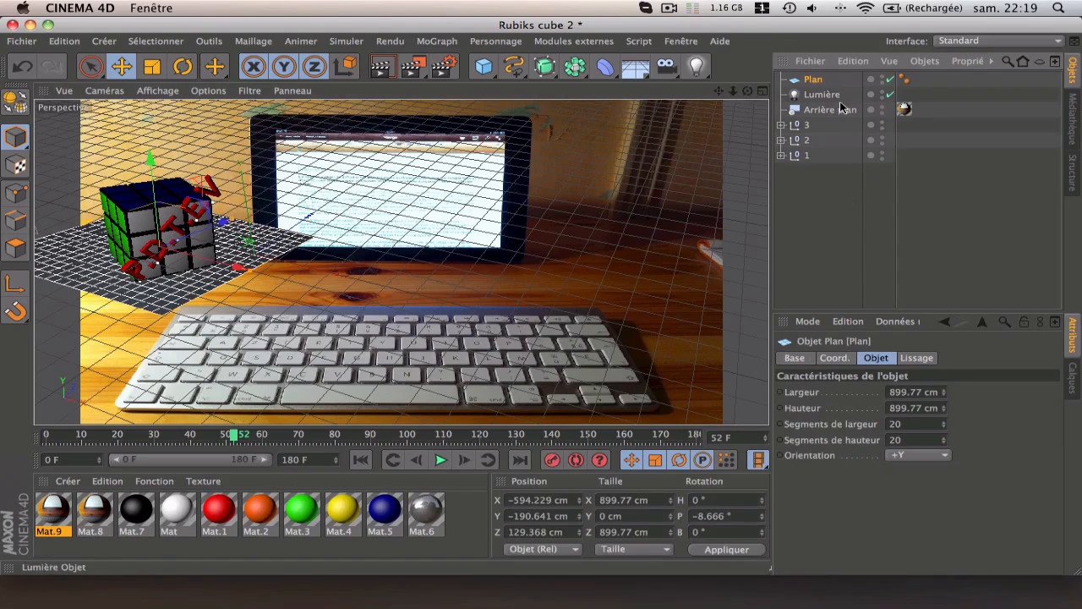
{"action": "left_click", "coordinate": [843, 184]}
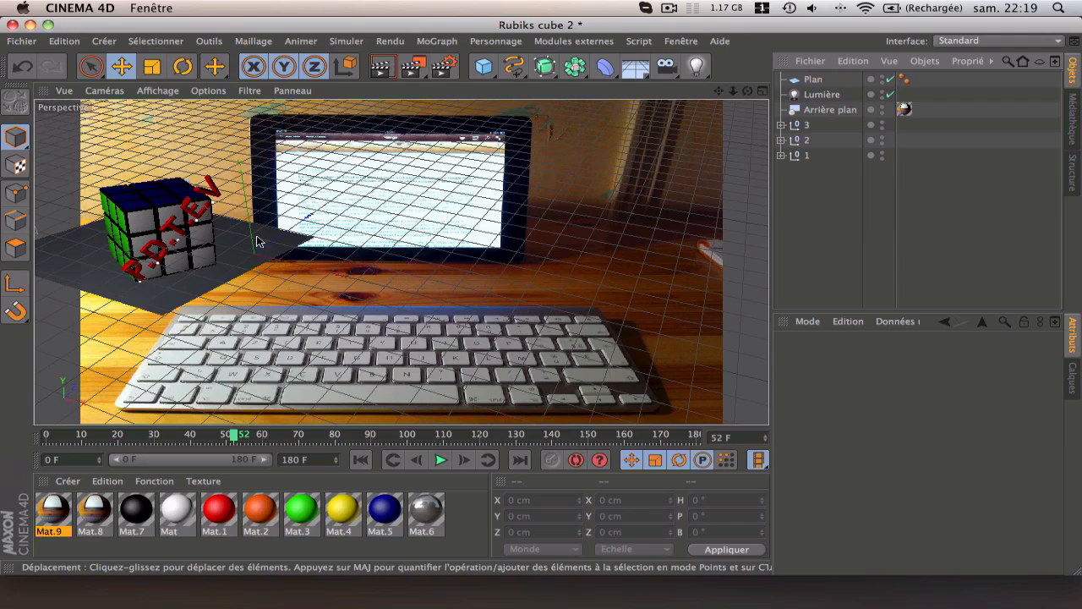
{"action": "left_click", "coordinate": [905, 111]}
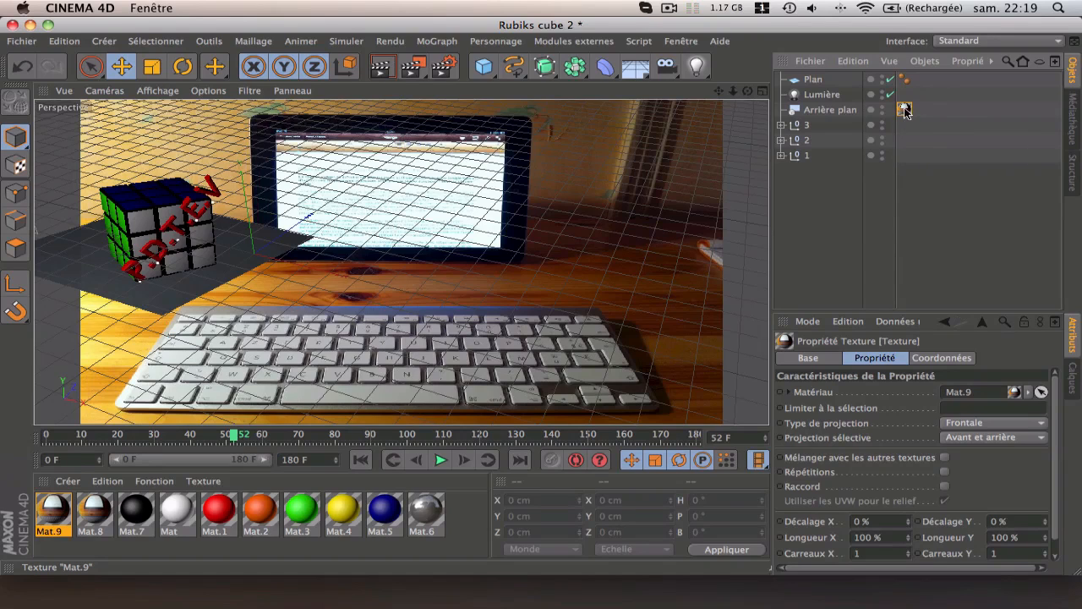
{"action": "left_click_drag", "start_coordinate": [905, 111], "coordinate": [904, 78], "text": "ctrl"}
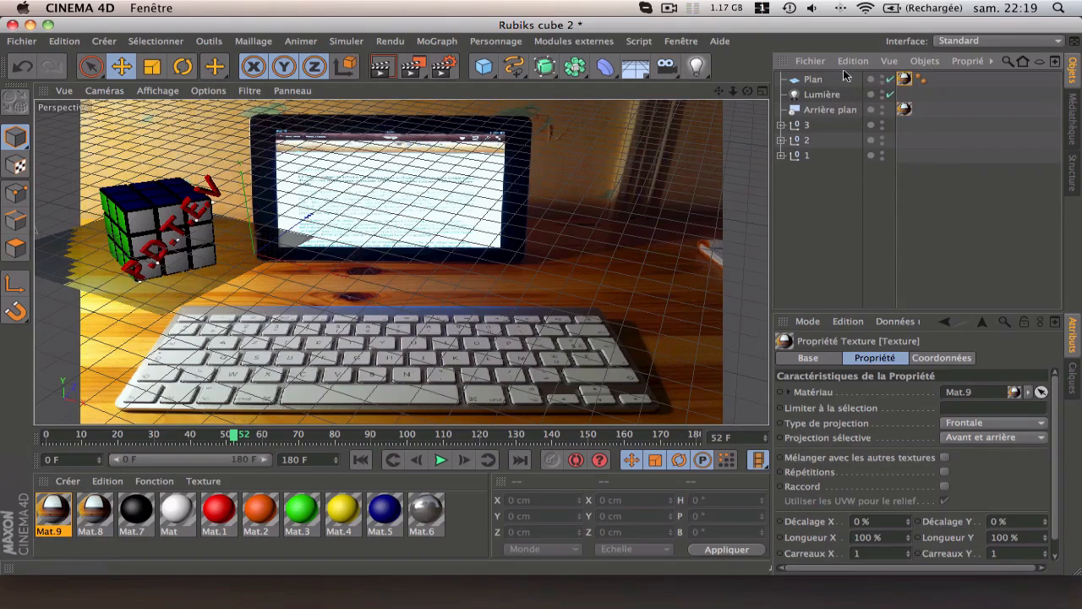
Step: Add a Rendu tag to the plane with Composition avec le fond enabled, and render the view to check it
{"action": "right_click", "coordinate": [816, 80]}
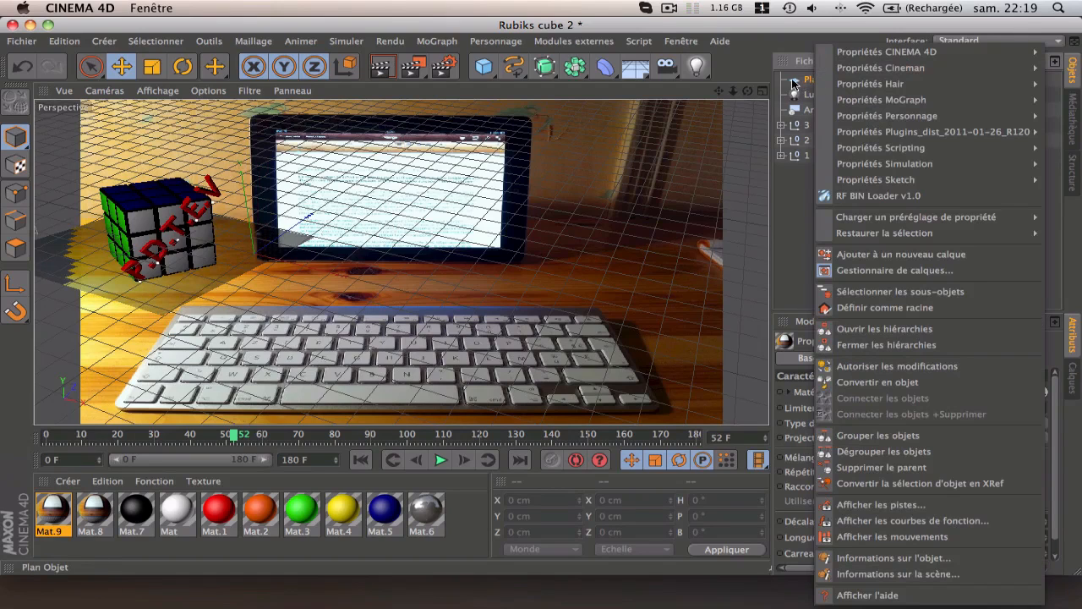
{"action": "mouse_move", "coordinate": [883, 55]}
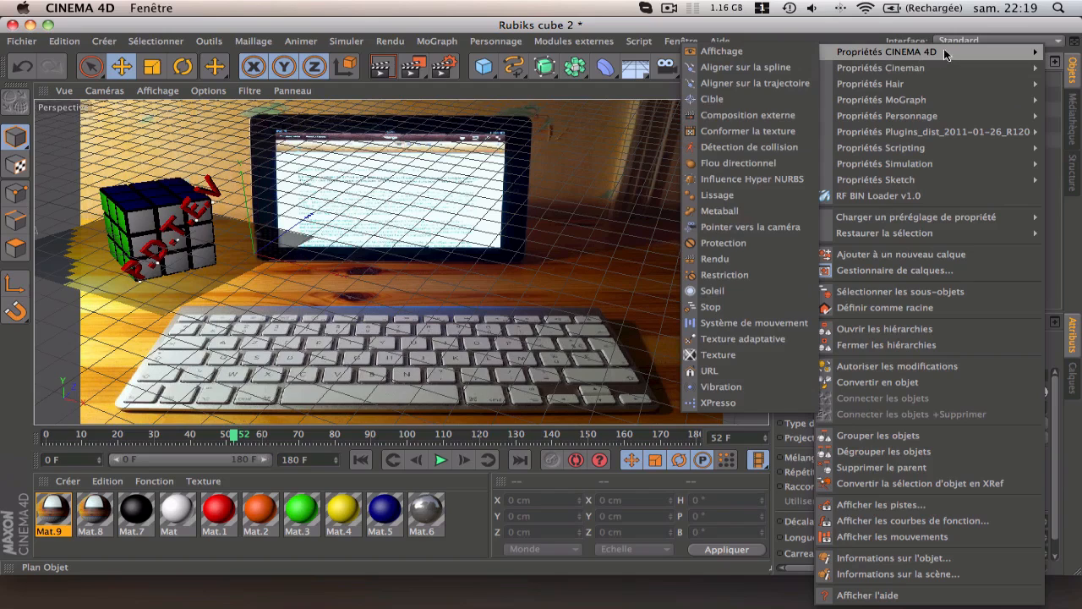
{"action": "left_click", "coordinate": [715, 258]}
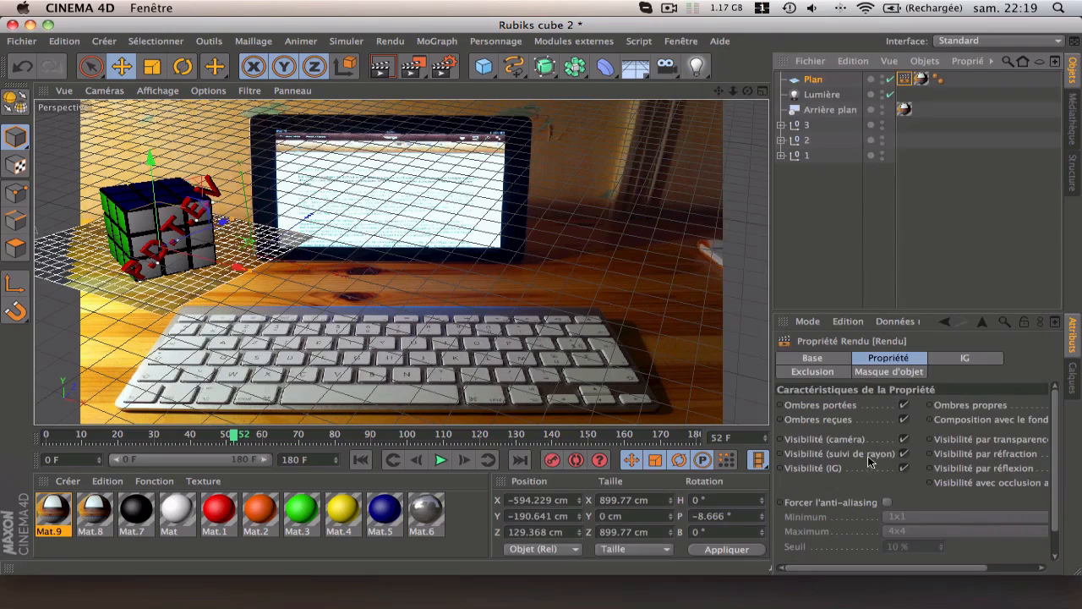
{"action": "left_click_drag", "start_coordinate": [834, 565], "coordinate": [895, 566]}
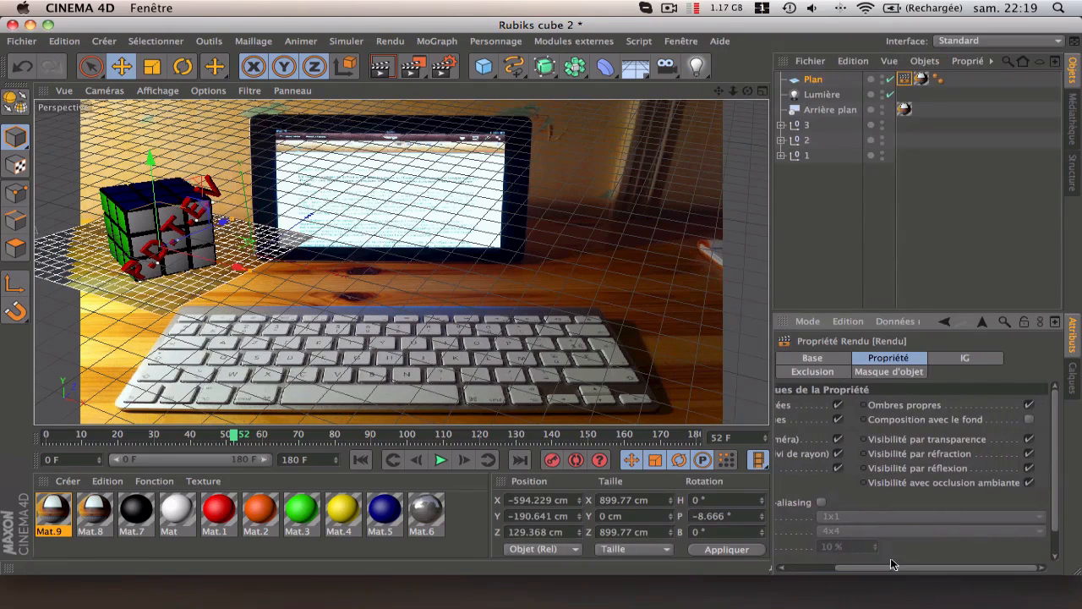
{"action": "left_click", "coordinate": [1030, 420]}
{"action": "left_click", "coordinate": [950, 173]}
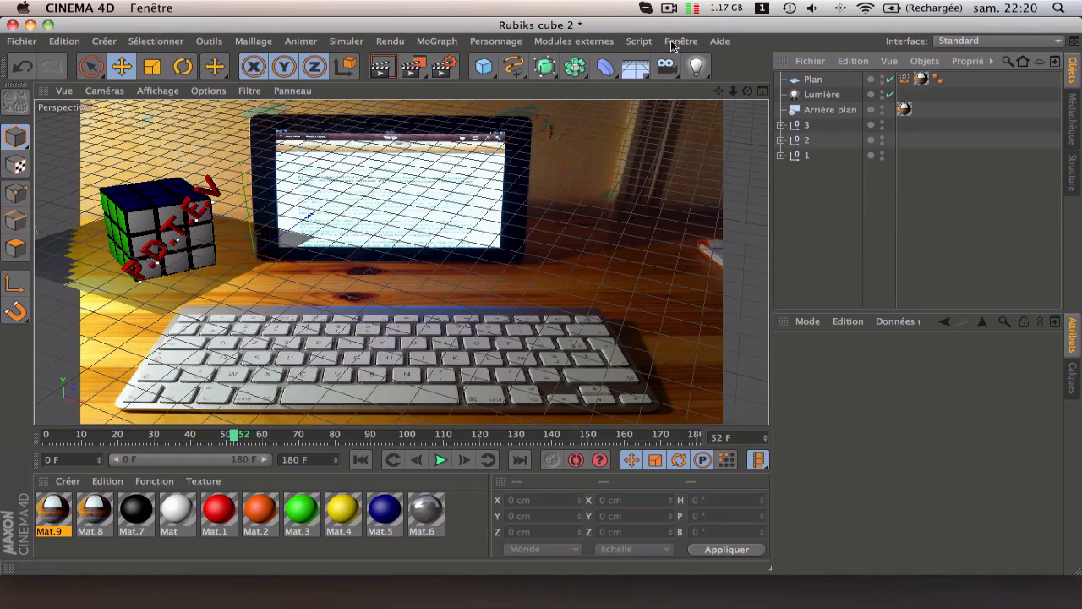
{"action": "left_click", "coordinate": [383, 65]}
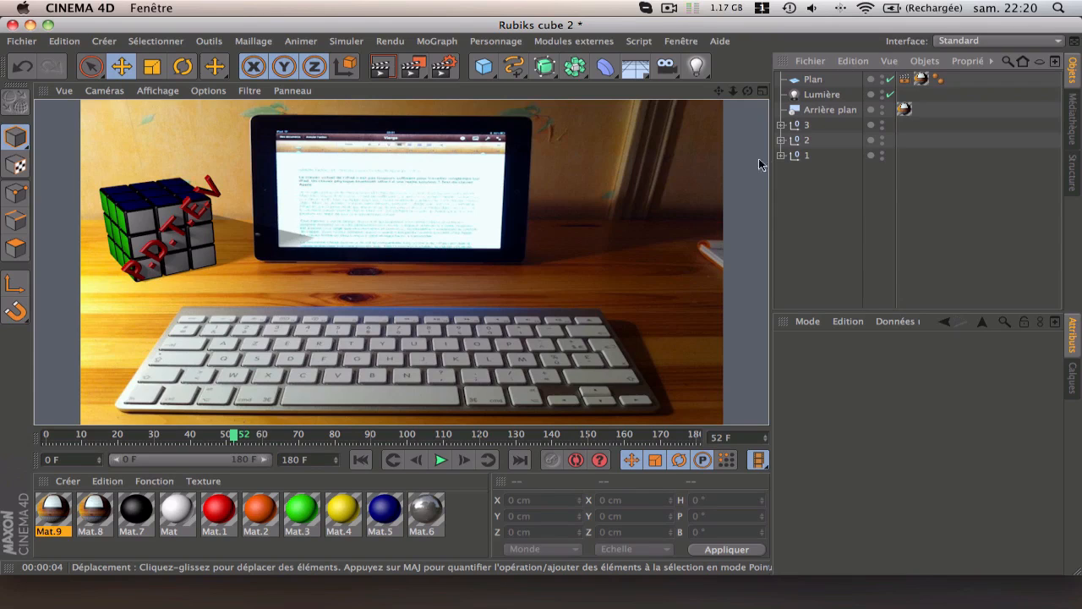
Step: Resize the plane to about 615 × 861 cm, shift it to about Y -187, Z 105 cm, and render the view
{"action": "left_click", "coordinate": [813, 80]}
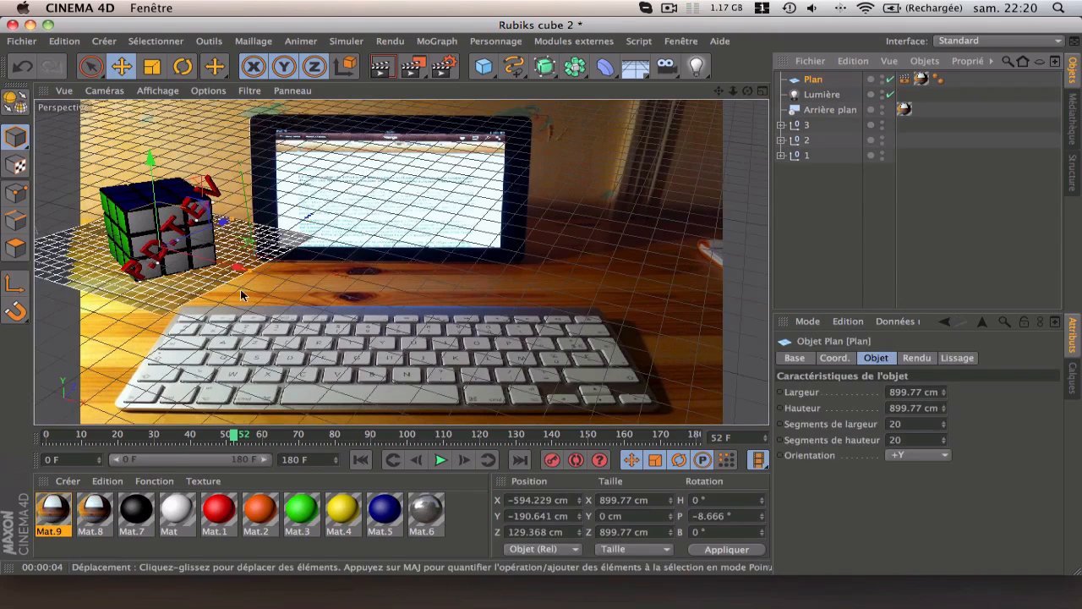
{"action": "left_click_drag", "start_coordinate": [223, 223], "coordinate": [209, 260]}
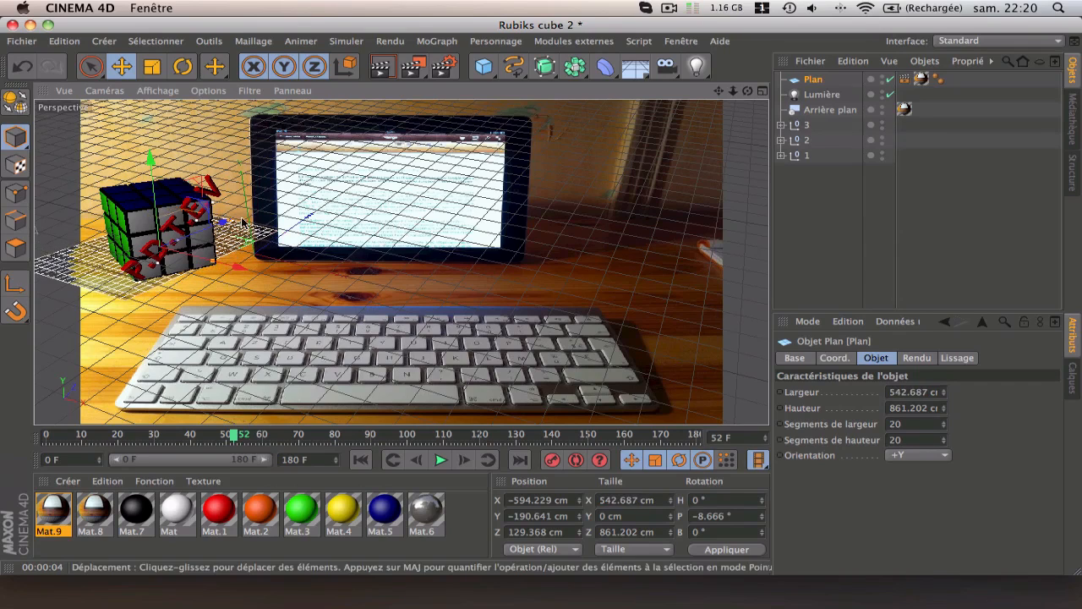
{"action": "left_click_drag", "start_coordinate": [216, 267], "coordinate": [237, 234]}
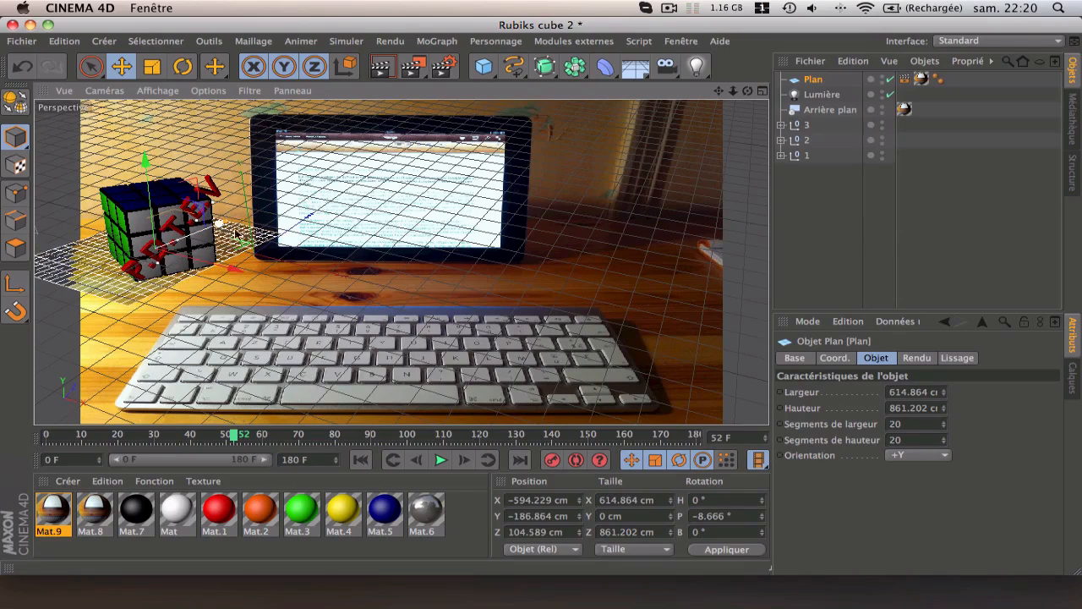
{"action": "left_click", "coordinate": [382, 70]}
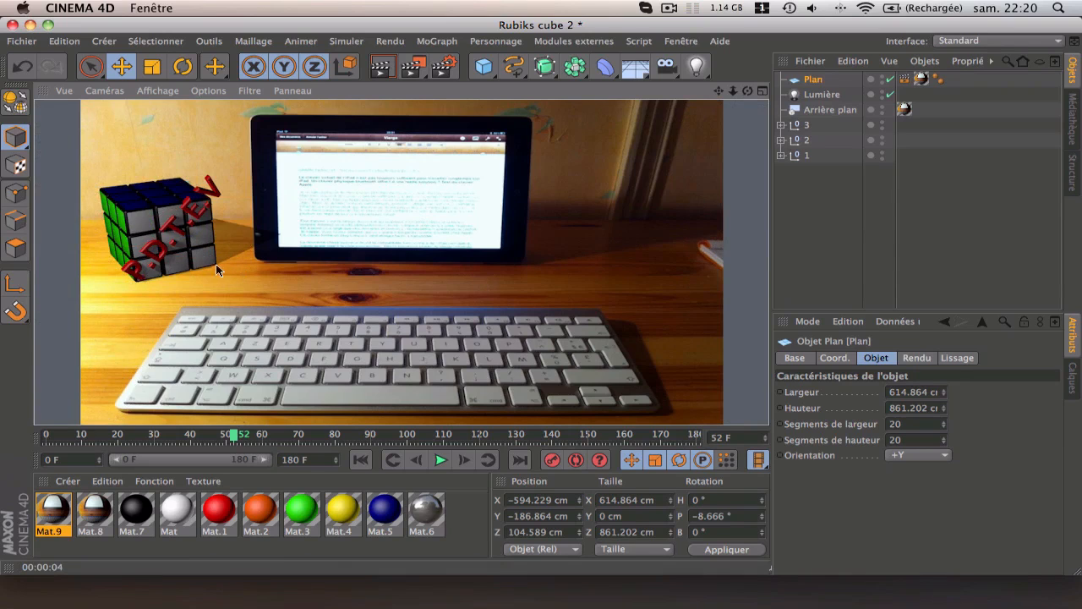
Step: Move the light along its X axis to about X -506 cm and check the cube's shadow in a render
{"action": "left_click", "coordinate": [817, 95]}
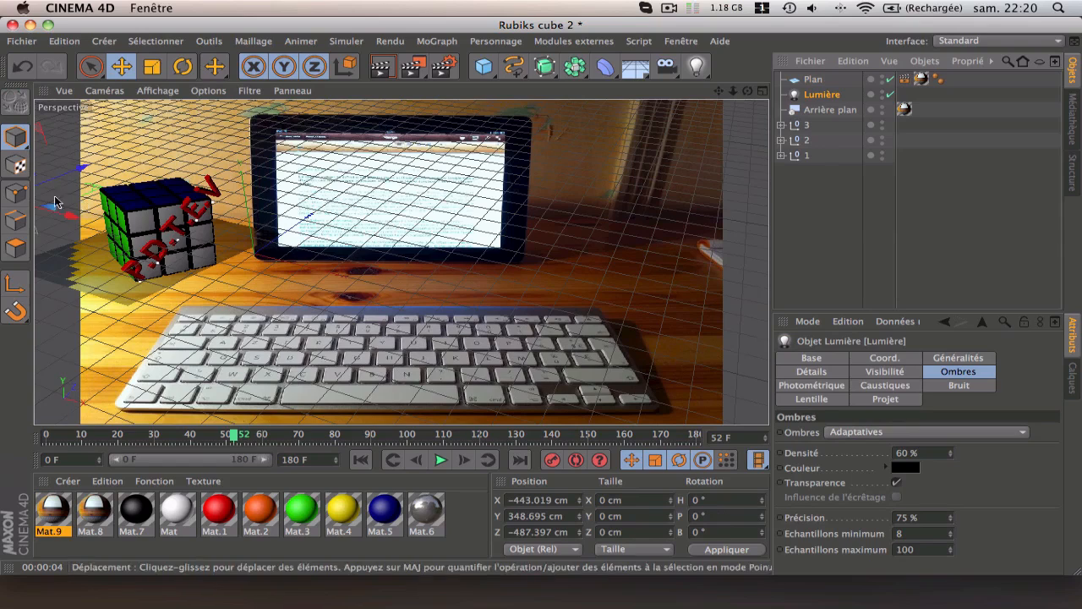
{"action": "left_click_drag", "start_coordinate": [70, 217], "coordinate": [53, 215]}
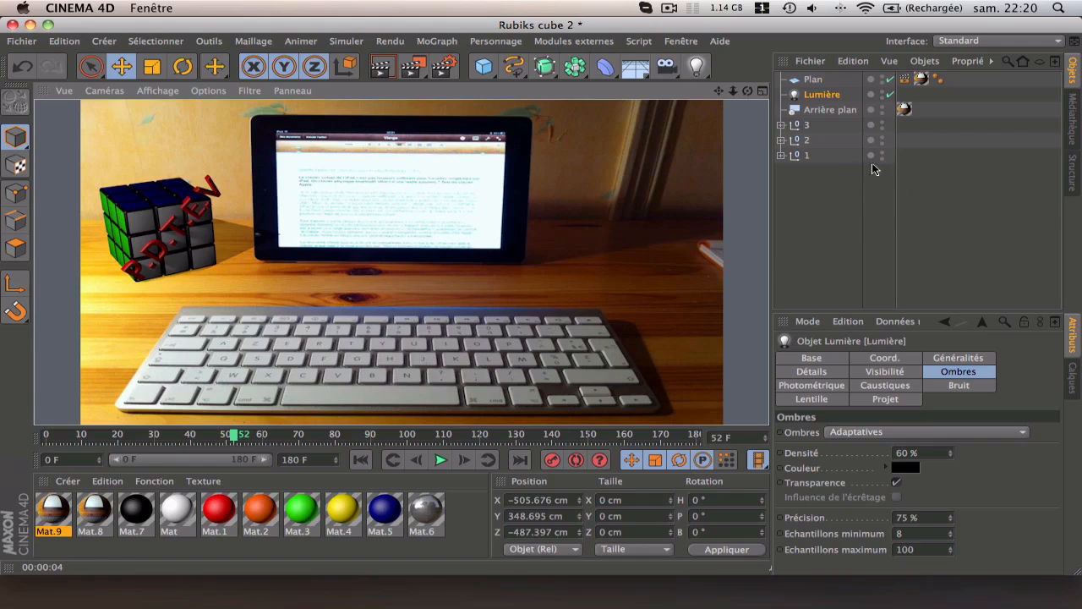
{"action": "left_click", "coordinate": [919, 194]}
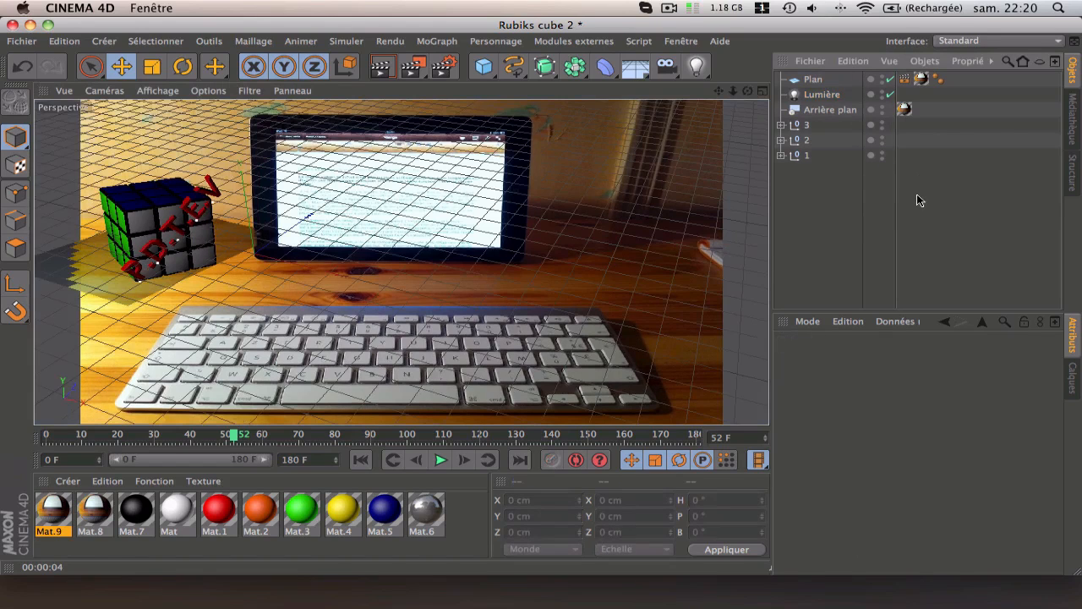